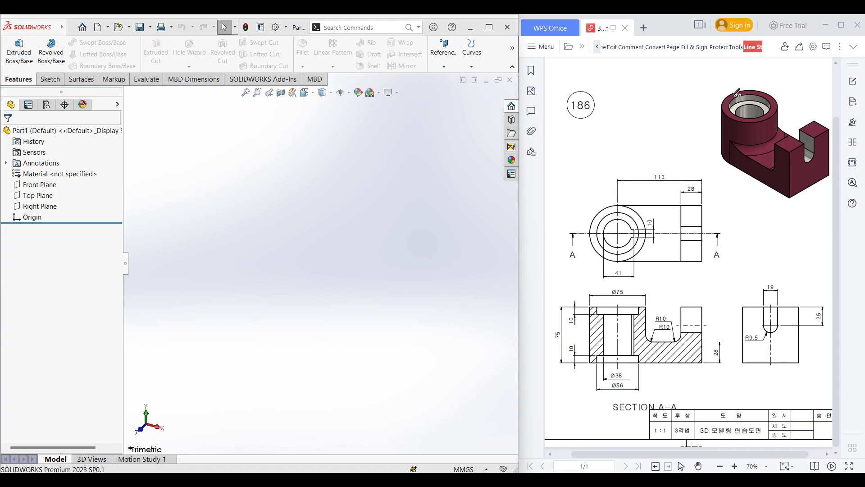
Circle the 3D picture, top view, section A-A and right side view of drawing 186 in red
{"action": "mouse_move", "coordinate": [764, 87]}
{"action": "left_mouse_down"}
{"action": "mouse_move", "coordinate": [717, 91]}
{"action": "mouse_move", "coordinate": [735, 204]}
{"action": "mouse_move", "coordinate": [820, 186]}
{"action": "mouse_move", "coordinate": [756, 97]}
{"action": "left_mouse_up"}
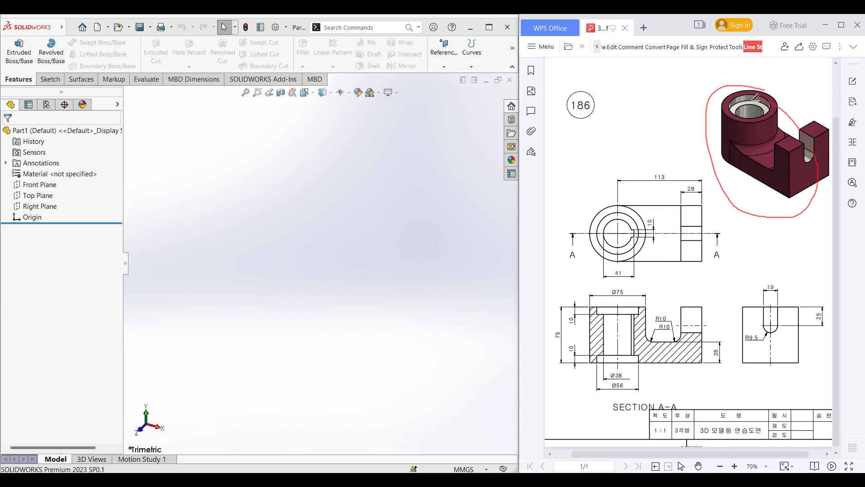
{"action": "mouse_move", "coordinate": [726, 170]}
{"action": "left_mouse_down"}
{"action": "mouse_move", "coordinate": [650, 266]}
{"action": "mouse_move", "coordinate": [673, 177]}
{"action": "left_mouse_up"}
{"action": "mouse_move", "coordinate": [710, 303]}
{"action": "left_mouse_down"}
{"action": "mouse_move", "coordinate": [546, 319]}
{"action": "mouse_move", "coordinate": [680, 327]}
{"action": "left_mouse_up"}
{"action": "left_click_drag", "start_coordinate": [804, 302], "coordinate": [740, 351]}
{"action": "mouse_move", "coordinate": [792, 382]}
{"action": "left_mouse_down"}
{"action": "mouse_move", "coordinate": [815, 324]}
{"action": "mouse_move", "coordinate": [796, 316]}
{"action": "left_mouse_up"}
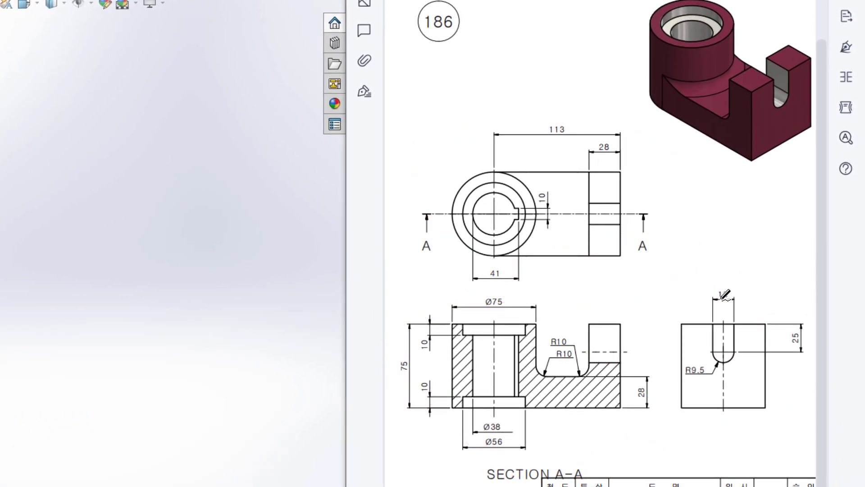
{"action": "mouse_move", "coordinate": [535, 195]}
{"action": "left_mouse_down"}
{"action": "mouse_move", "coordinate": [532, 235]}
{"action": "mouse_move", "coordinate": [515, 249]}
{"action": "mouse_move", "coordinate": [478, 253]}
{"action": "mouse_move", "coordinate": [463, 245]}
{"action": "mouse_move", "coordinate": [457, 213]}
{"action": "mouse_move", "coordinate": [478, 181]}
{"action": "mouse_move", "coordinate": [498, 171]}
{"action": "mouse_move", "coordinate": [530, 179]}
{"action": "mouse_move", "coordinate": [543, 197]}
{"action": "left_mouse_up"}
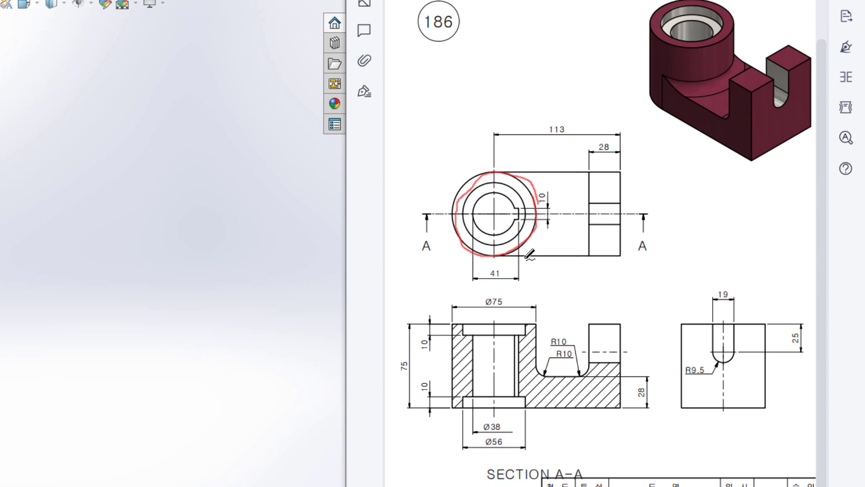
{"action": "mouse_move", "coordinate": [506, 286]}
{"action": "left_mouse_down"}
{"action": "mouse_move", "coordinate": [472, 293]}
{"action": "mouse_move", "coordinate": [479, 311]}
{"action": "mouse_move", "coordinate": [497, 319]}
{"action": "mouse_move", "coordinate": [504, 295]}
{"action": "left_mouse_up"}
{"action": "mouse_move", "coordinate": [408, 347]}
{"action": "left_mouse_down"}
{"action": "mouse_move", "coordinate": [393, 361]}
{"action": "mouse_move", "coordinate": [406, 382]}
{"action": "mouse_move", "coordinate": [409, 361]}
{"action": "left_mouse_up"}
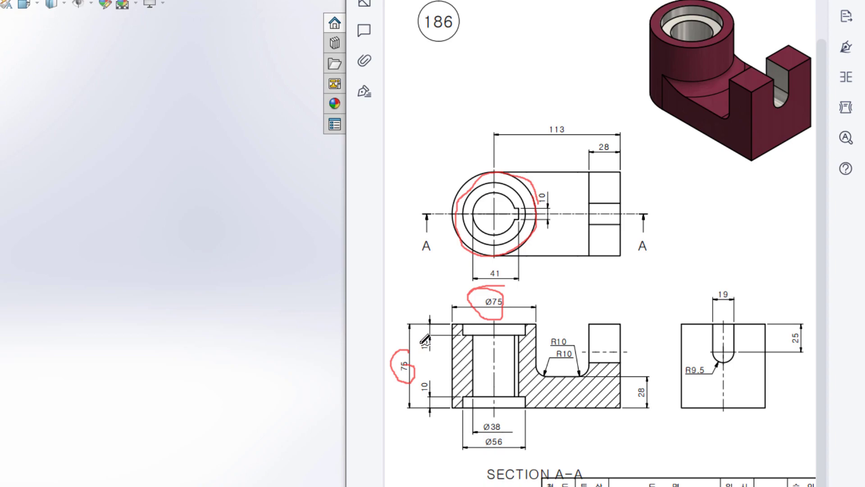
{"action": "key", "text": "ctrl+z"}
{"action": "key", "text": "ctrl+z"}
{"action": "key", "text": "ctrl+z"}
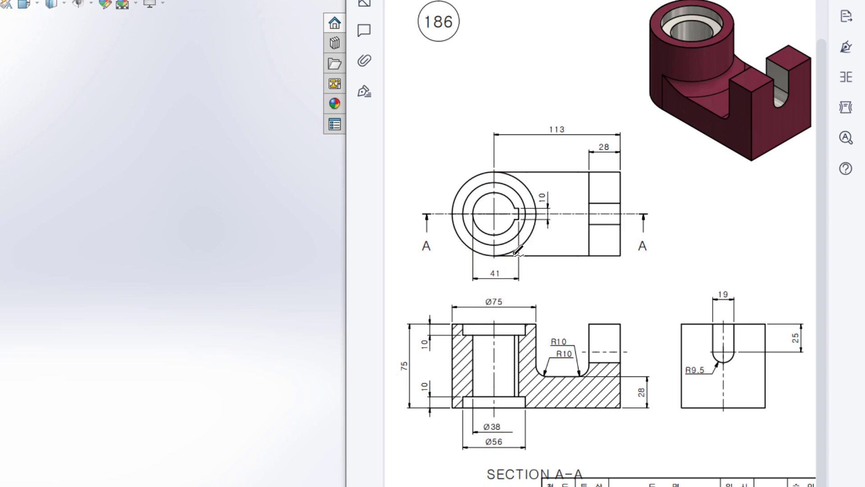
{"action": "mouse_move", "coordinate": [500, 255]}
{"action": "left_mouse_down"}
{"action": "mouse_move", "coordinate": [621, 259]}
{"action": "mouse_move", "coordinate": [616, 170]}
{"action": "mouse_move", "coordinate": [499, 166]}
{"action": "mouse_move", "coordinate": [495, 253]}
{"action": "left_mouse_up"}
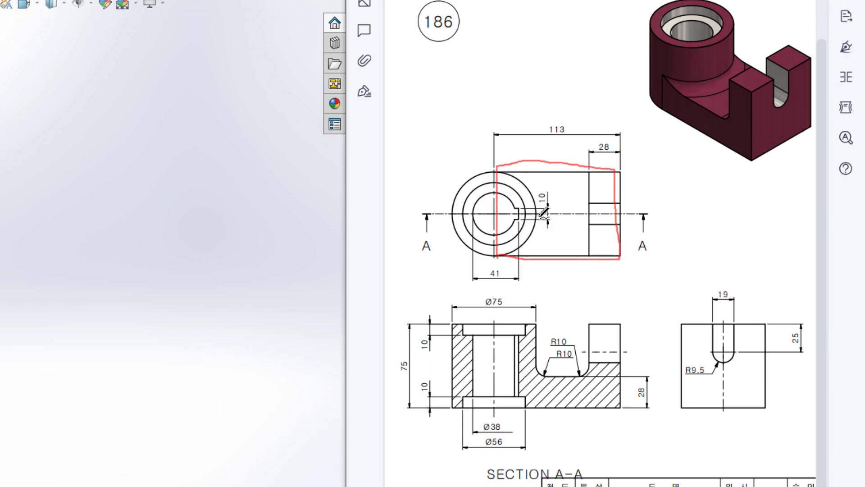
{"action": "left_click_drag", "start_coordinate": [493, 214], "coordinate": [594, 210]}
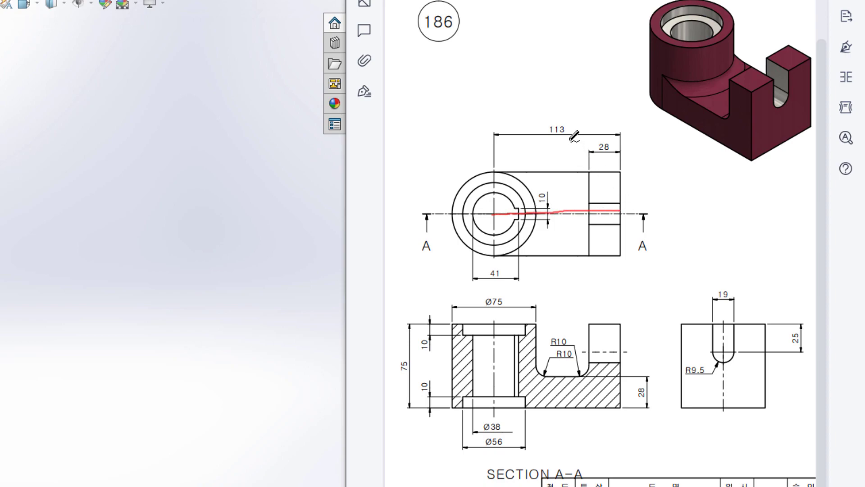
{"action": "mouse_move", "coordinate": [582, 108]}
{"action": "left_mouse_down"}
{"action": "mouse_move", "coordinate": [555, 108]}
{"action": "mouse_move", "coordinate": [536, 126]}
{"action": "mouse_move", "coordinate": [567, 140]}
{"action": "mouse_move", "coordinate": [574, 96]}
{"action": "left_mouse_up"}
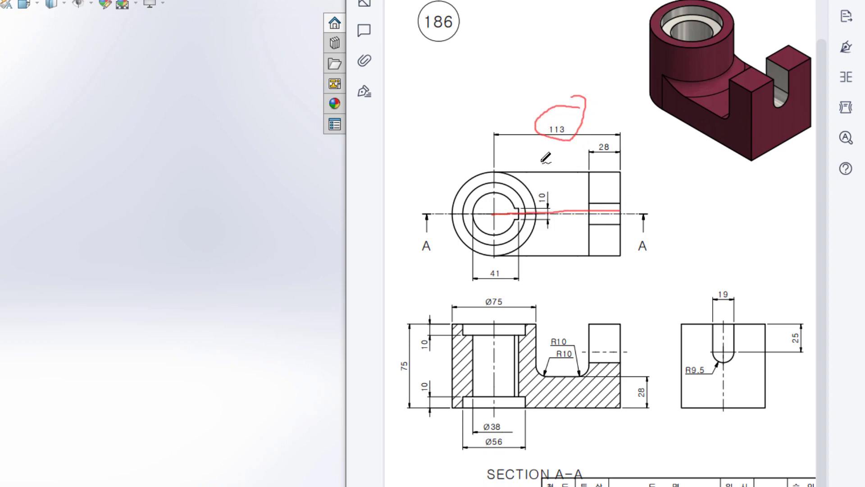
{"action": "left_click_drag", "start_coordinate": [522, 175], "coordinate": [622, 174]}
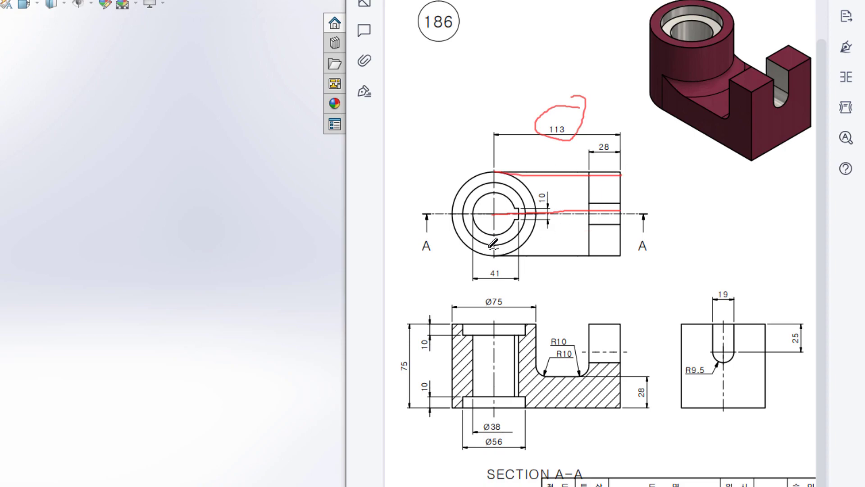
{"action": "left_click_drag", "start_coordinate": [496, 252], "coordinate": [616, 258]}
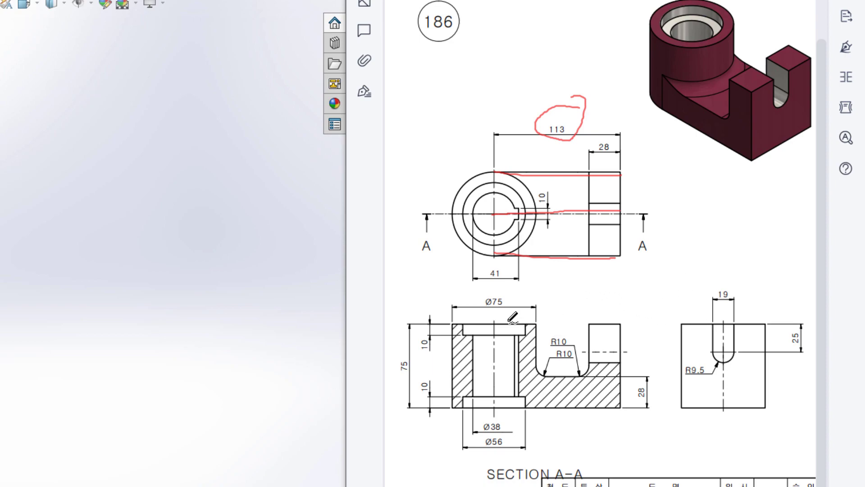
{"action": "mouse_move", "coordinate": [509, 293]}
{"action": "left_mouse_down"}
{"action": "mouse_move", "coordinate": [488, 309]}
{"action": "mouse_move", "coordinate": [511, 296]}
{"action": "left_mouse_up"}
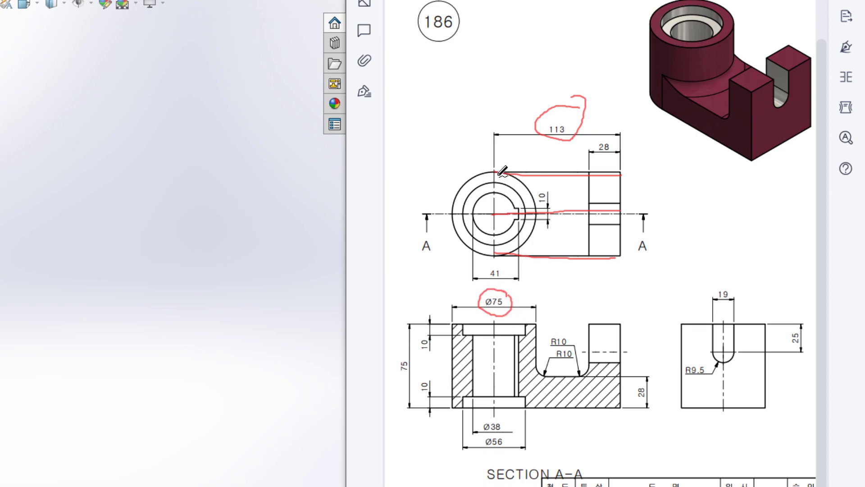
{"action": "left_click_drag", "start_coordinate": [493, 172], "coordinate": [491, 258]}
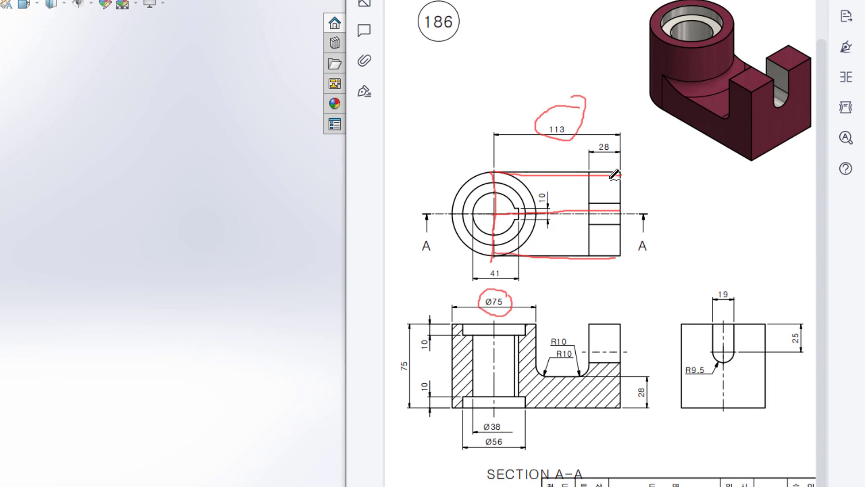
{"action": "mouse_move", "coordinate": [606, 174]}
{"action": "left_mouse_down"}
{"action": "mouse_move", "coordinate": [606, 215]}
{"action": "mouse_move", "coordinate": [582, 213]}
{"action": "mouse_move", "coordinate": [585, 255]}
{"action": "left_mouse_up"}
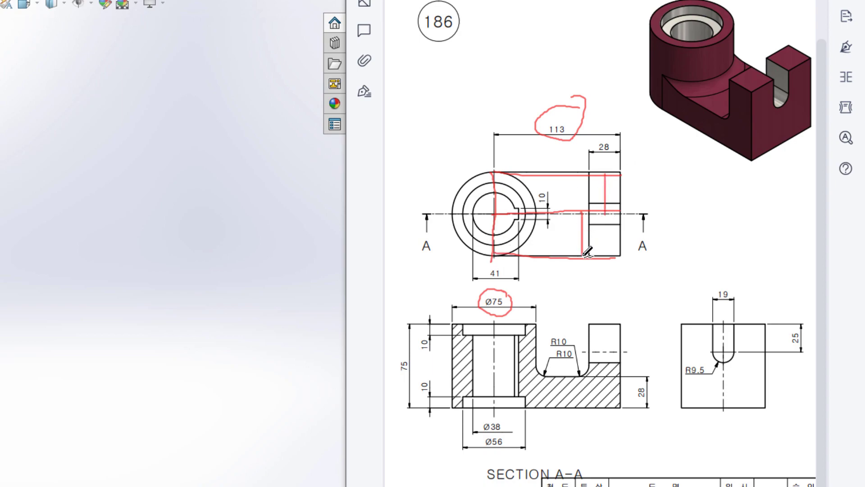
{"action": "left_click_drag", "start_coordinate": [623, 174], "coordinate": [623, 259]}
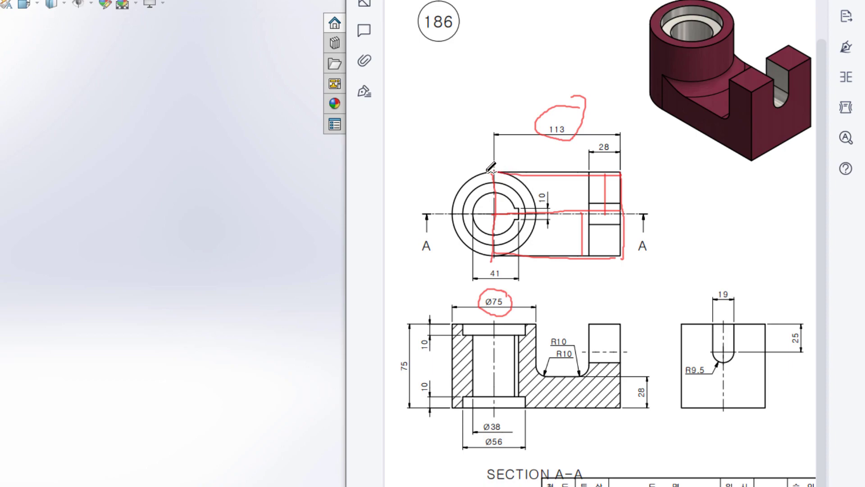
{"action": "mouse_move", "coordinate": [493, 172]}
{"action": "left_mouse_down"}
{"action": "mouse_move", "coordinate": [526, 177]}
{"action": "mouse_move", "coordinate": [540, 210]}
{"action": "mouse_move", "coordinate": [528, 236]}
{"action": "left_mouse_up"}
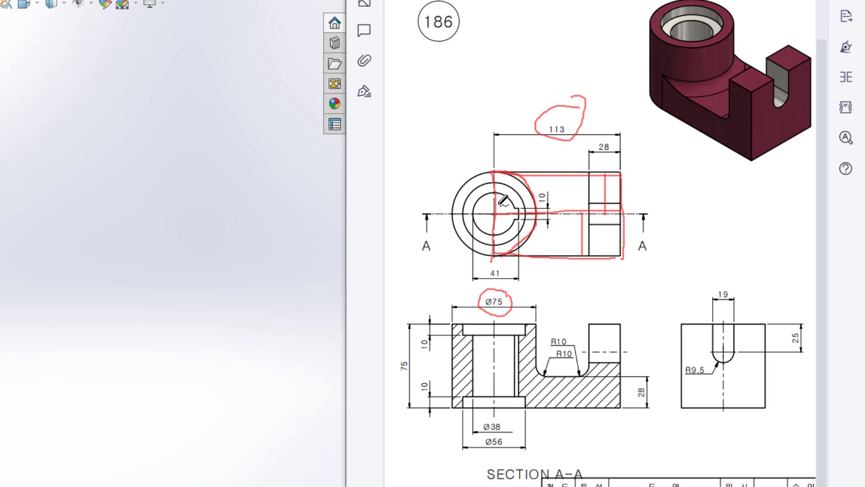
{"action": "mouse_move", "coordinate": [645, 378]}
{"action": "left_mouse_down"}
{"action": "mouse_move", "coordinate": [626, 397]}
{"action": "mouse_move", "coordinate": [650, 411]}
{"action": "mouse_move", "coordinate": [663, 398]}
{"action": "mouse_move", "coordinate": [640, 379]}
{"action": "left_mouse_up"}
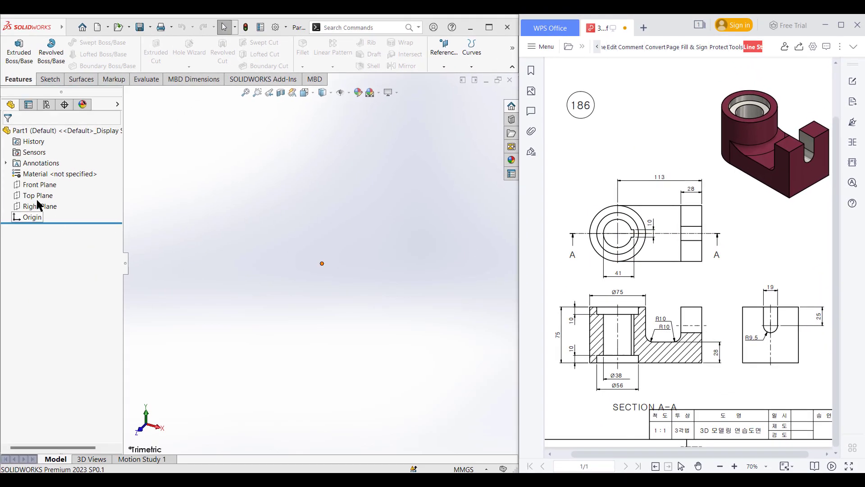
Sketch a Ø75 circle centred on the origin on the Top Plane
{"action": "left_click", "coordinate": [45, 197]}
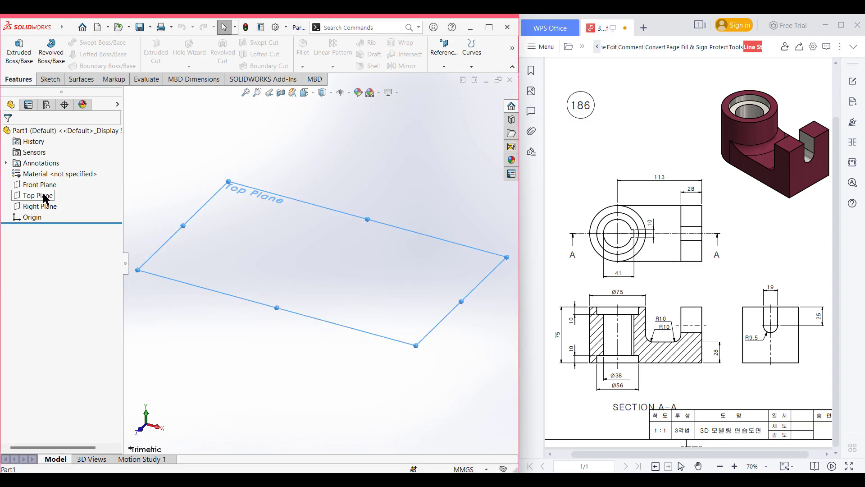
{"action": "right_click", "coordinate": [45, 197]}
{"action": "left_click", "coordinate": [52, 180]}
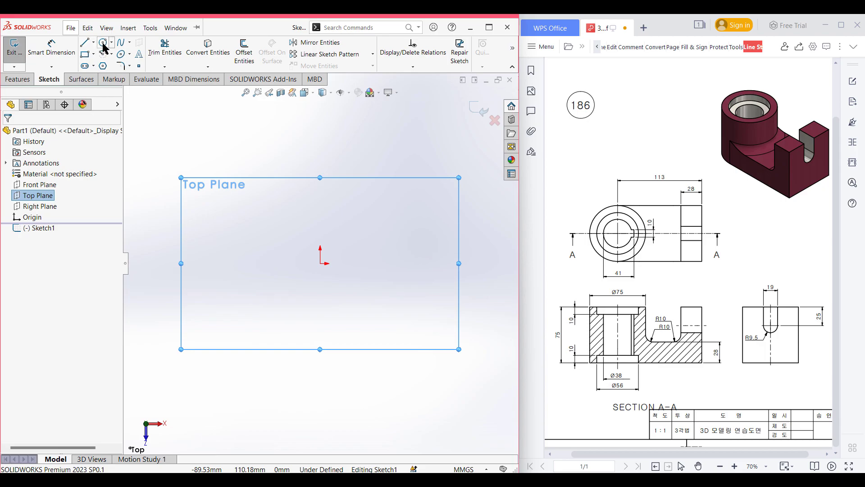
{"action": "left_click", "coordinate": [103, 45]}
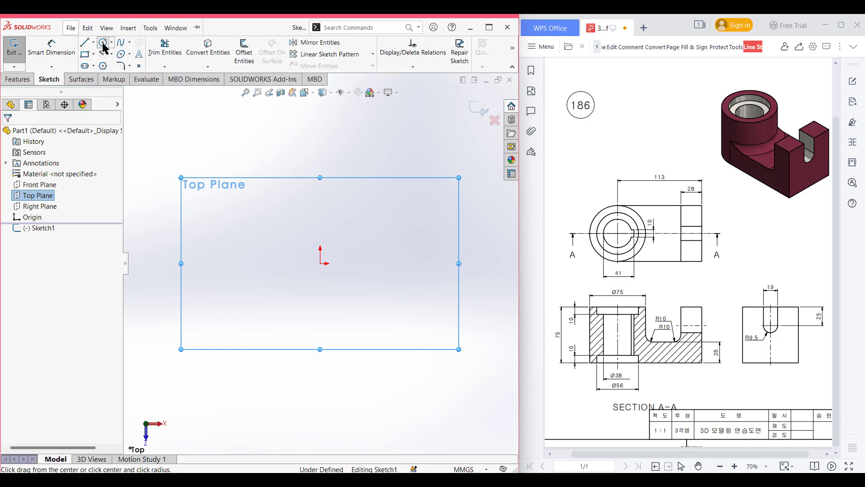
{"action": "left_click", "coordinate": [321, 263]}
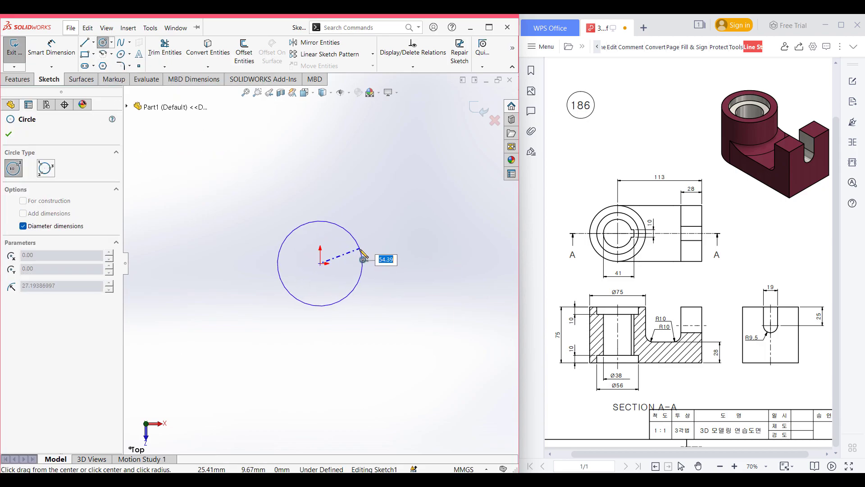
{"action": "type", "text": "7"}
{"action": "key", "text": "BackSpace"}
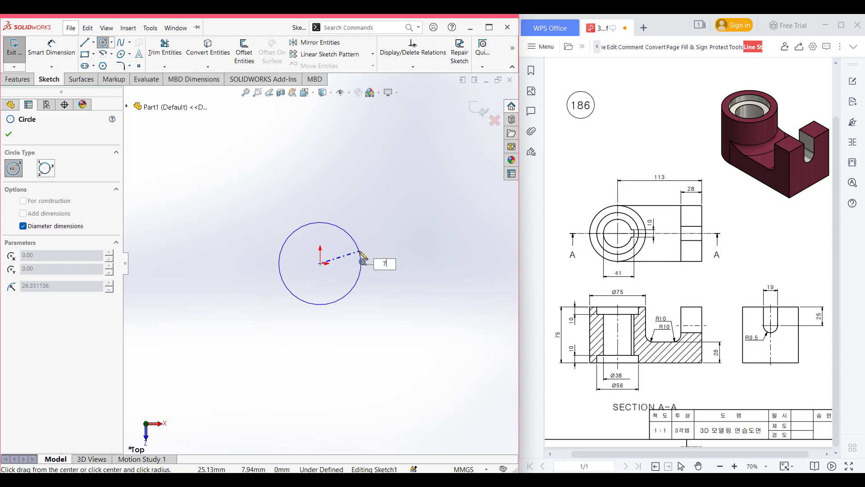
{"action": "type", "text": "75"}
{"action": "key", "text": "Return"}
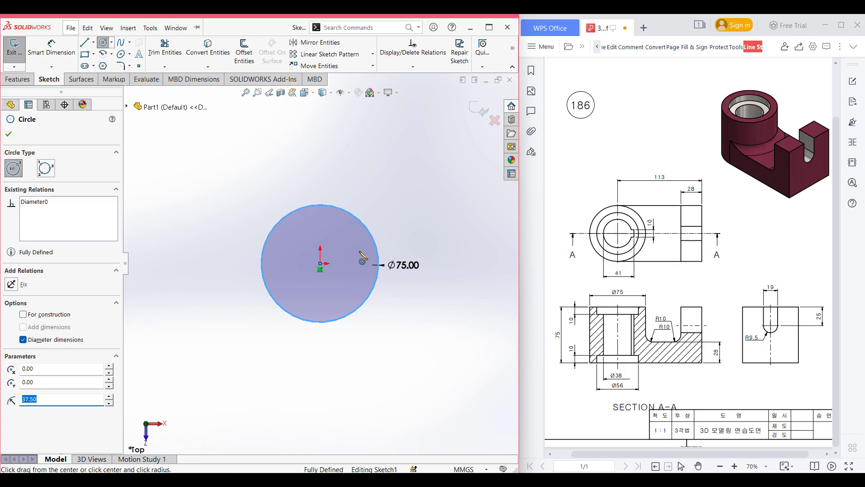
Extrude the Ø75 circle 75 mm into a solid cylinder
{"action": "key", "text": "ctrl+7"}
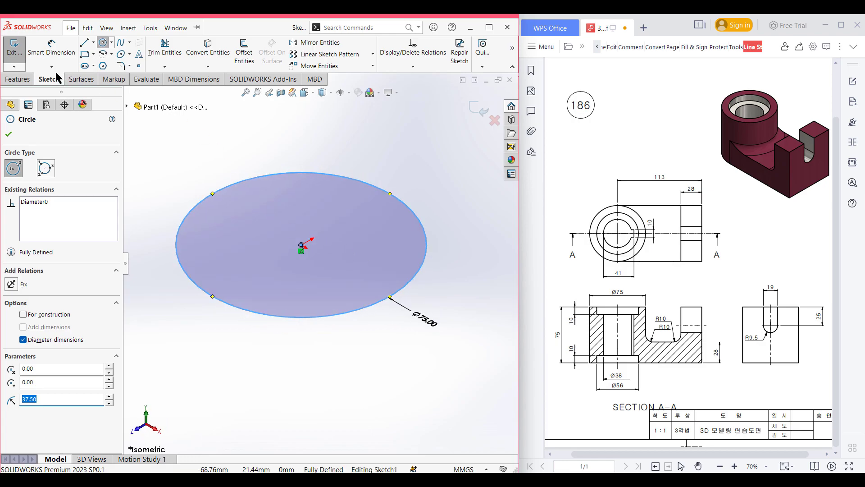
{"action": "left_click", "coordinate": [17, 79]}
{"action": "left_click", "coordinate": [19, 52]}
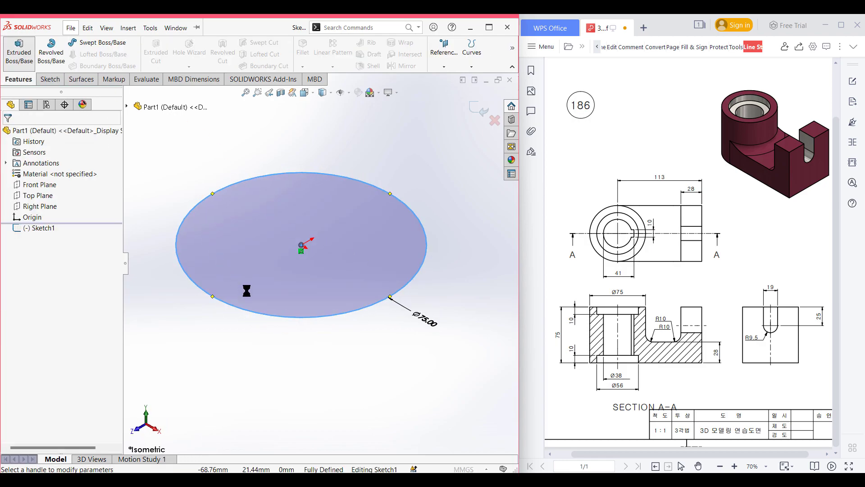
{"action": "type", "text": "75"}
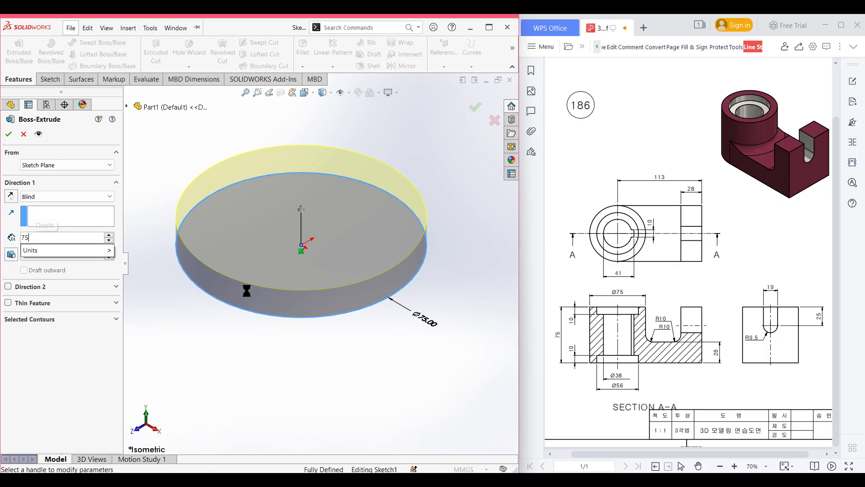
{"action": "key", "text": "Return"}
{"action": "key", "text": "Return"}
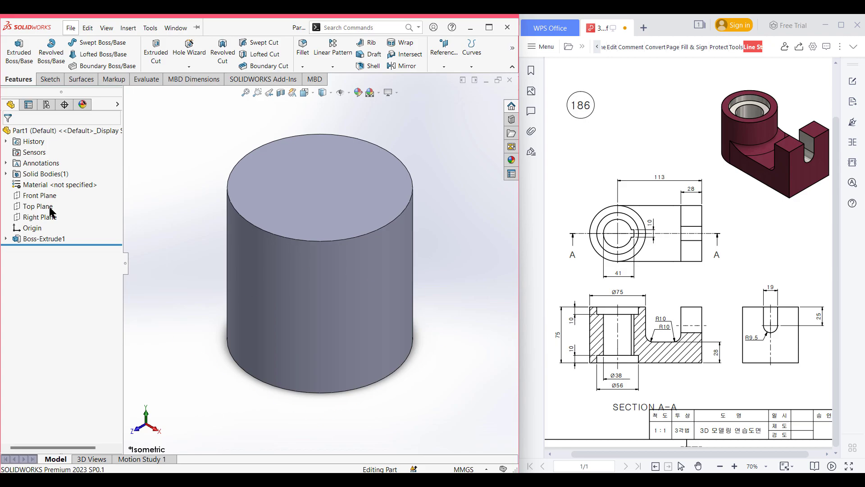
Start a new sketch on the Top Plane and reposition the view
{"action": "right_click", "coordinate": [49, 211]}
{"action": "left_click", "coordinate": [62, 193]}
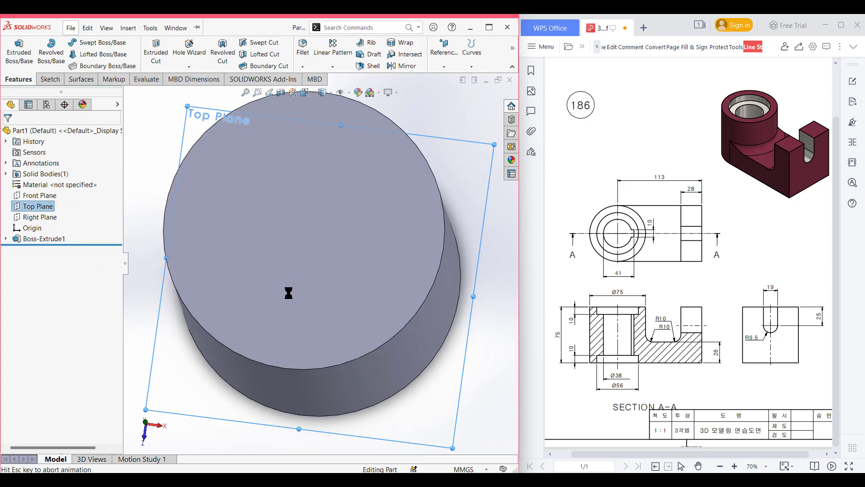
{"action": "scroll", "coordinate": [301, 301], "scroll_direction": "up", "scroll_amount": 2}
{"action": "middle_click_drag", "start_coordinate": [385, 277], "coordinate": [296, 271], "text": "ctrl"}
{"action": "scroll", "coordinate": [296, 271], "scroll_direction": "down", "scroll_amount": 3}
{"action": "left_click", "coordinate": [331, 247]}
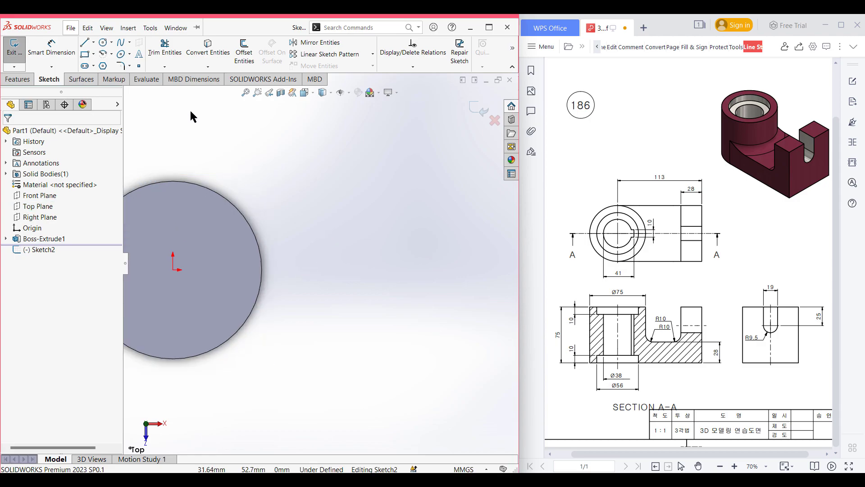
Draw a 113 mm horizontal centreline starting at the origin
{"action": "left_click", "coordinate": [94, 42]}
{"action": "left_click", "coordinate": [111, 43]}
{"action": "left_click", "coordinate": [94, 43]}
{"action": "left_click", "coordinate": [101, 66]}
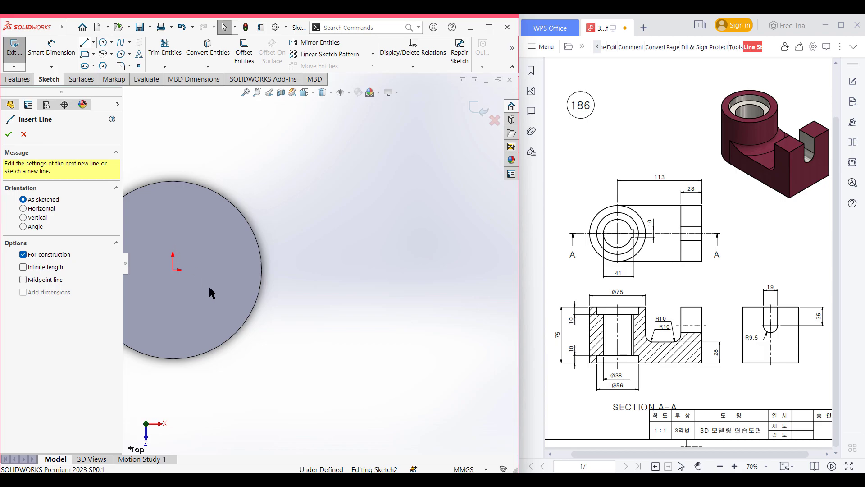
{"action": "left_click", "coordinate": [173, 269]}
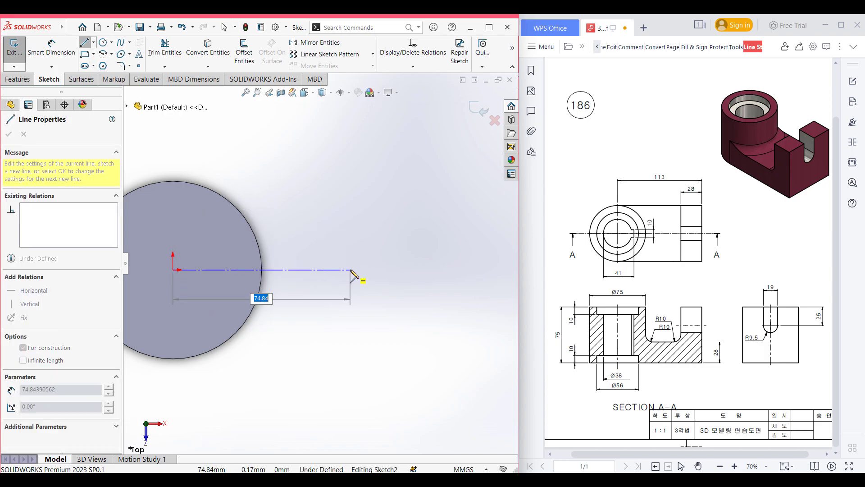
{"action": "key", "text": "Return"}
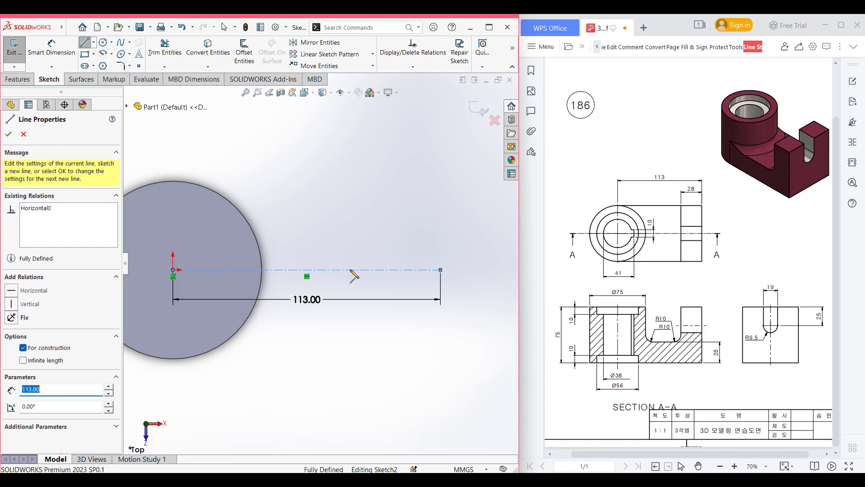
{"action": "key", "text": "Escape"}
{"action": "key", "text": "Escape"}
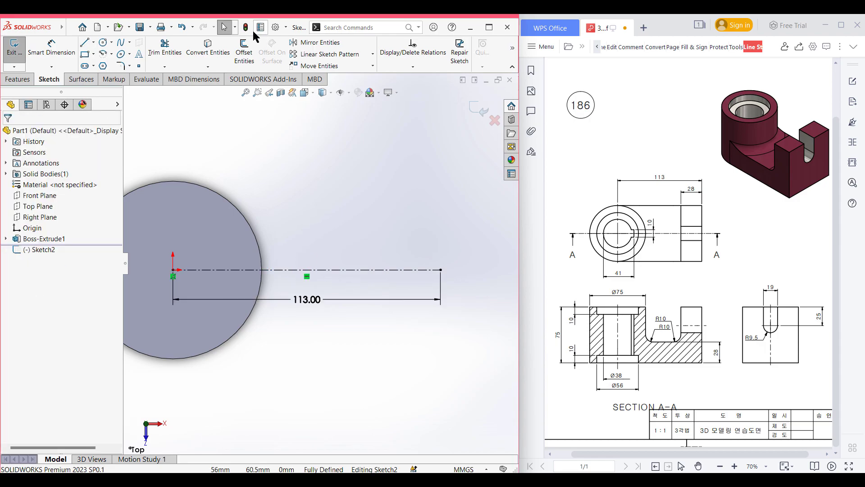
Offset the centreline 37.5 mm to both sides with capped ends for the 75 mm arm
{"action": "left_click", "coordinate": [246, 54]}
{"action": "left_click", "coordinate": [334, 273]}
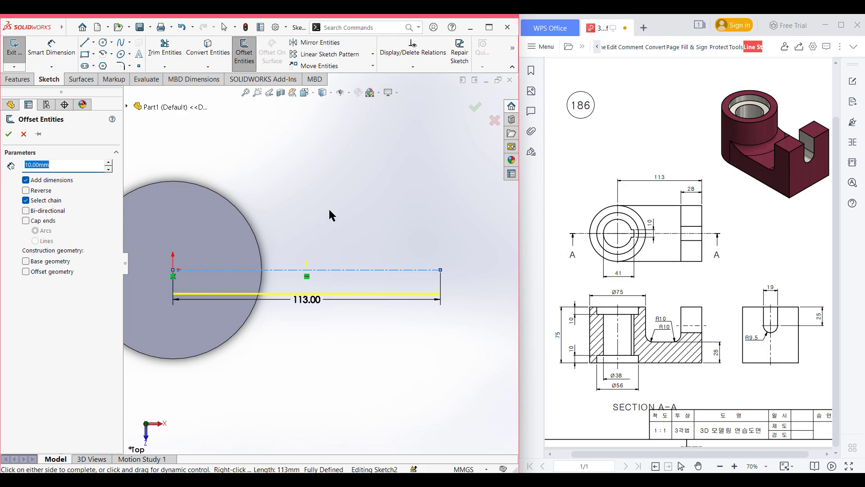
{"action": "type", "text": "75/2"}
{"action": "key", "text": "Return"}
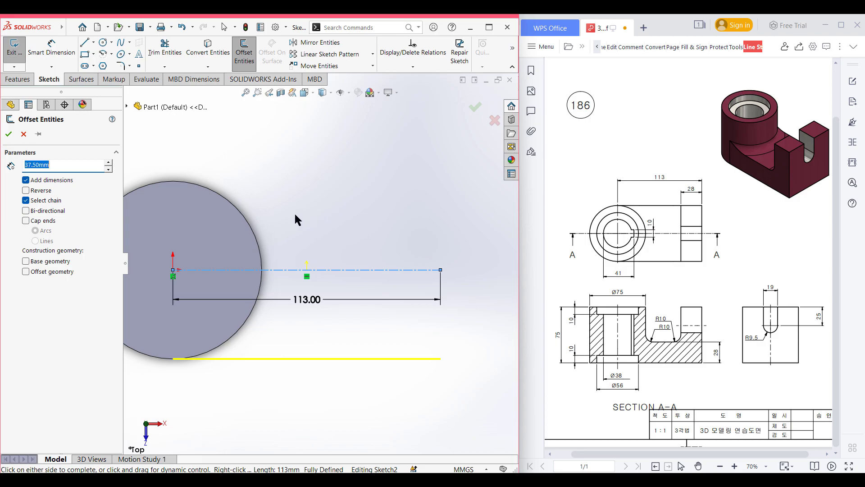
{"action": "left_click", "coordinate": [34, 212]}
{"action": "left_click", "coordinate": [34, 221]}
{"action": "left_click", "coordinate": [35, 241]}
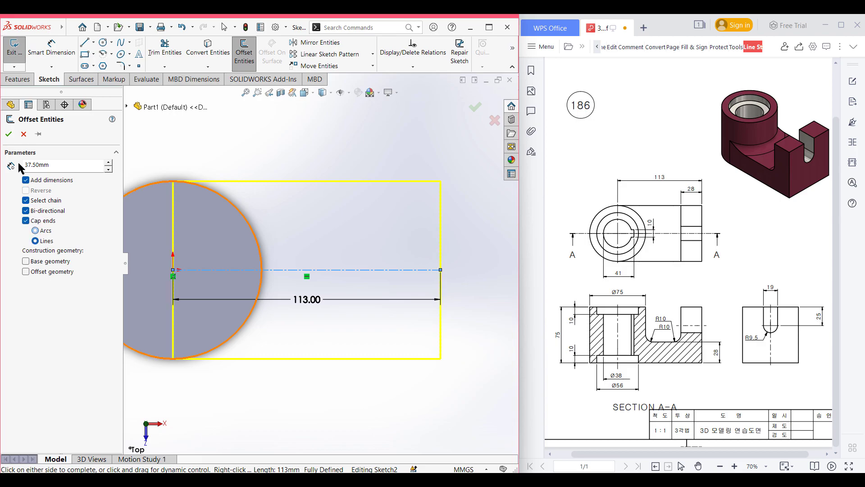
{"action": "left_click", "coordinate": [9, 135]}
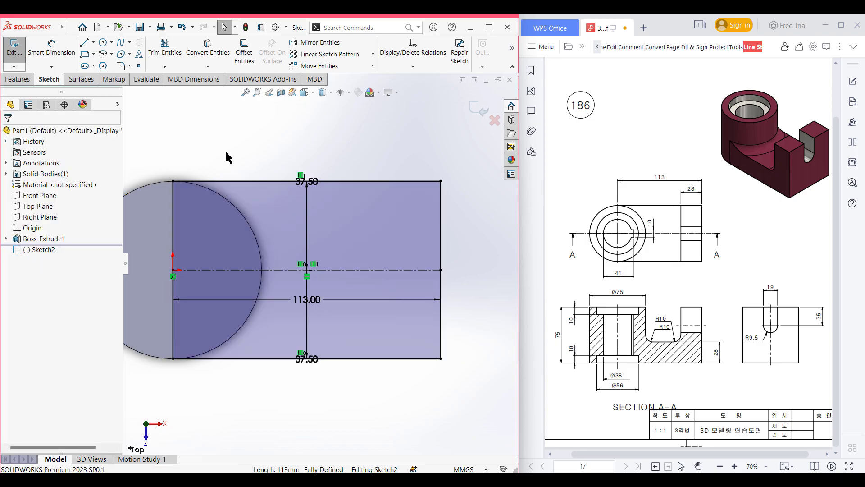
Convert the cylinder's Ø75 edge into the sketch and trim away the overlapping portion
{"action": "left_click", "coordinate": [237, 213]}
{"action": "left_click", "coordinate": [208, 54]}
{"action": "scroll", "coordinate": [219, 261], "scroll_direction": "up", "scroll_amount": 1}
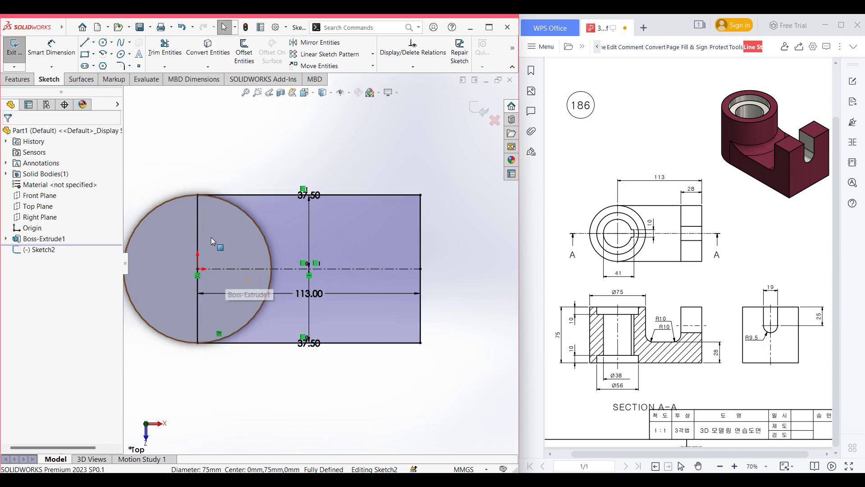
{"action": "right_click_drag", "start_coordinate": [229, 127], "coordinate": [214, 165]}
{"action": "mouse_move", "coordinate": [162, 182]}
{"action": "left_mouse_down"}
{"action": "mouse_move", "coordinate": [167, 201]}
{"action": "mouse_move", "coordinate": [210, 227]}
{"action": "mouse_move", "coordinate": [149, 258]}
{"action": "mouse_move", "coordinate": [205, 300]}
{"action": "left_mouse_up"}
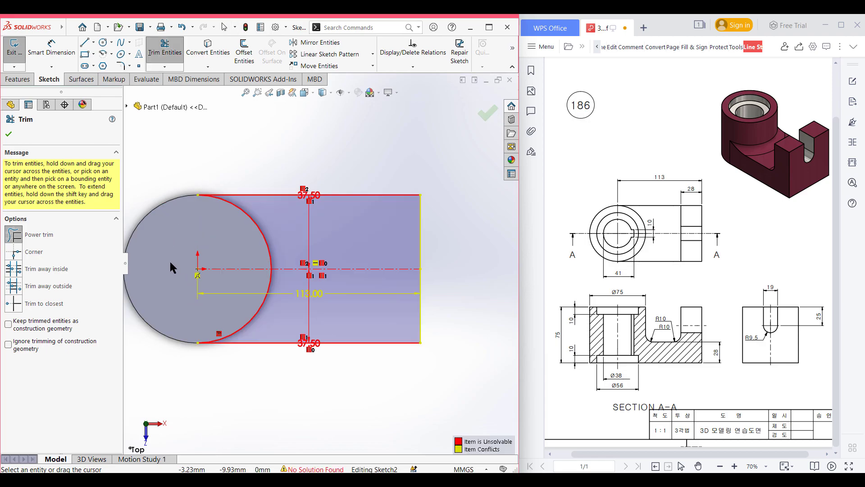
{"action": "left_click", "coordinate": [9, 135]}
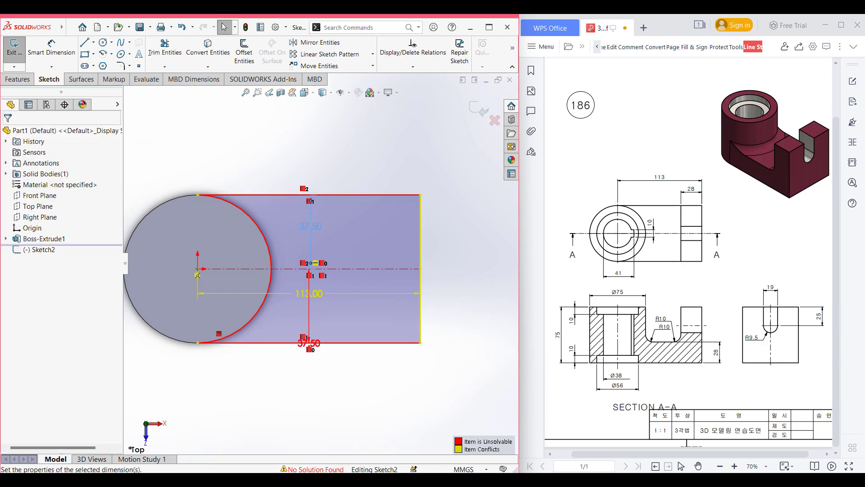
Delete the conflicting lower 37.50 dimension to repair the sketch
{"action": "left_click", "coordinate": [311, 227]}
{"action": "right_click", "coordinate": [312, 228]}
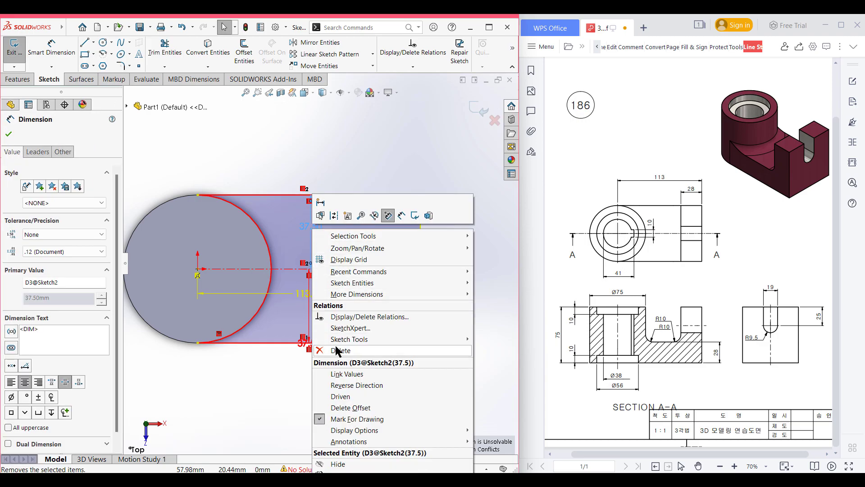
{"action": "key", "text": "Escape"}
{"action": "key", "text": "Escape"}
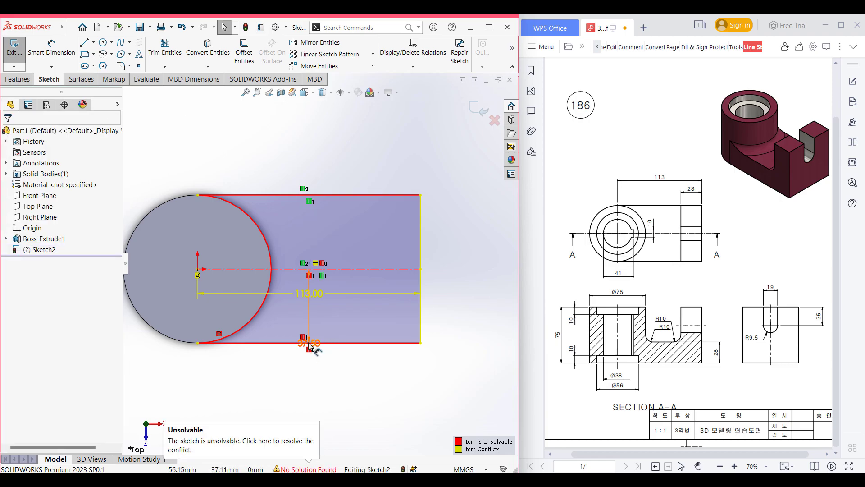
{"action": "left_click", "coordinate": [311, 346]}
{"action": "right_click", "coordinate": [311, 346]}
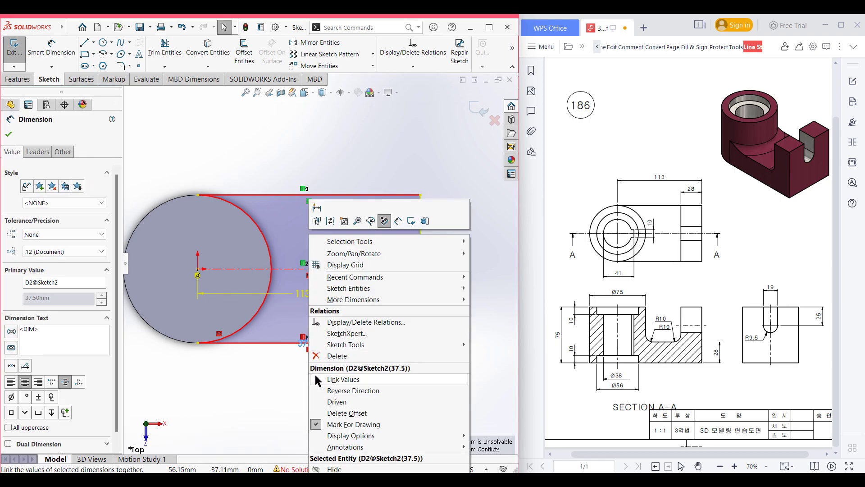
{"action": "left_click", "coordinate": [315, 350]}
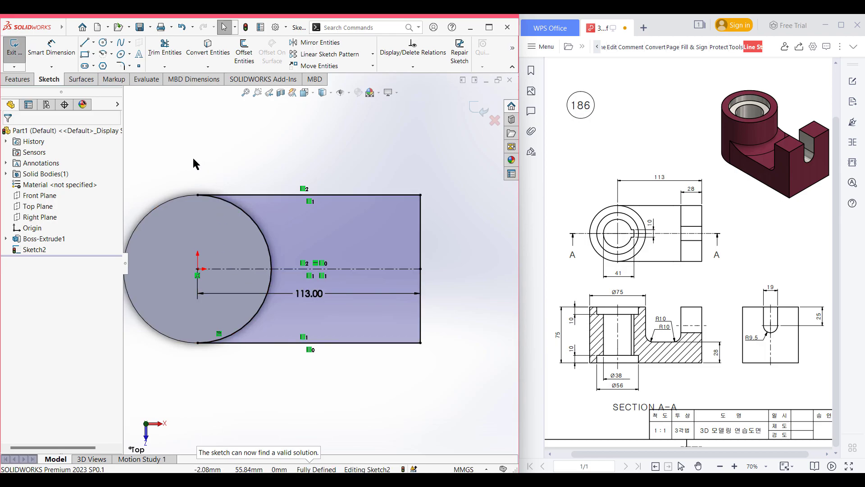
Extrude the arm outline 28 mm so it merges with the cylinder
{"action": "key", "text": "ctrl+7"}
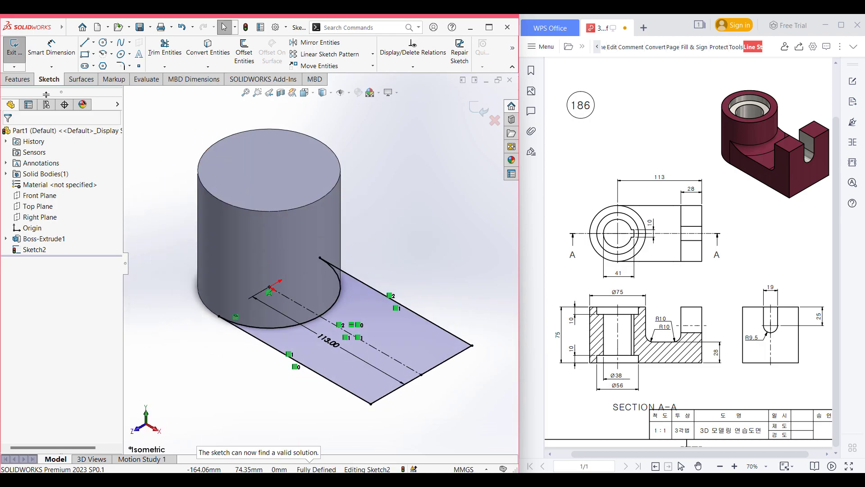
{"action": "left_click", "coordinate": [26, 80]}
{"action": "left_click", "coordinate": [19, 50]}
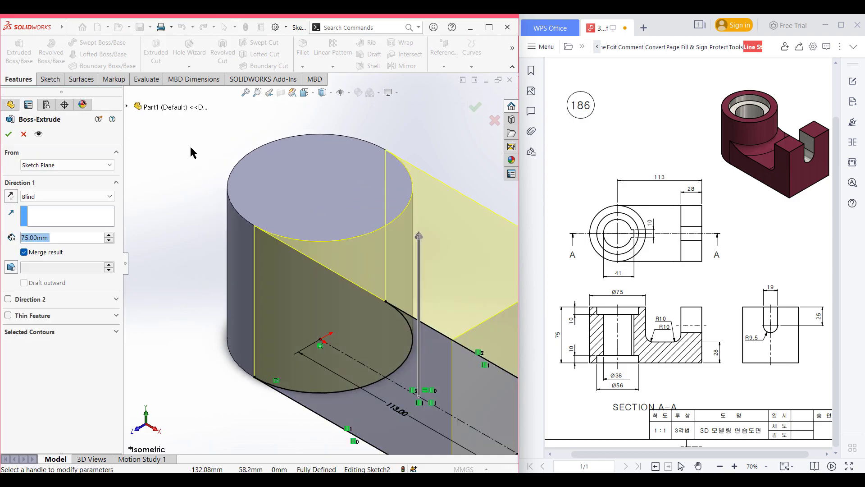
{"action": "type", "text": "28"}
{"action": "key", "text": "Return"}
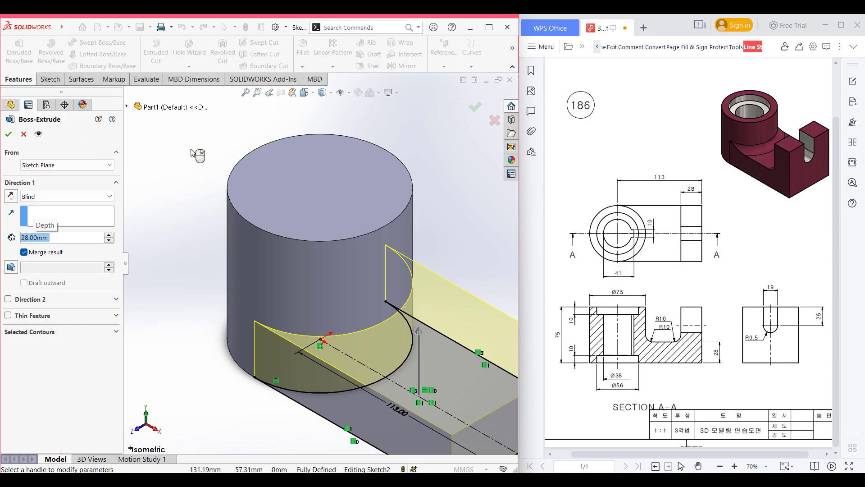
{"action": "key", "text": "z"}
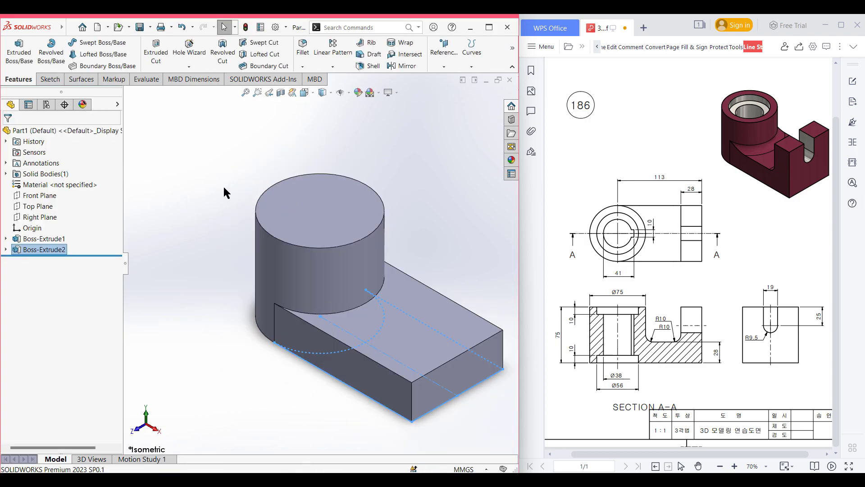
{"action": "key", "text": "f"}
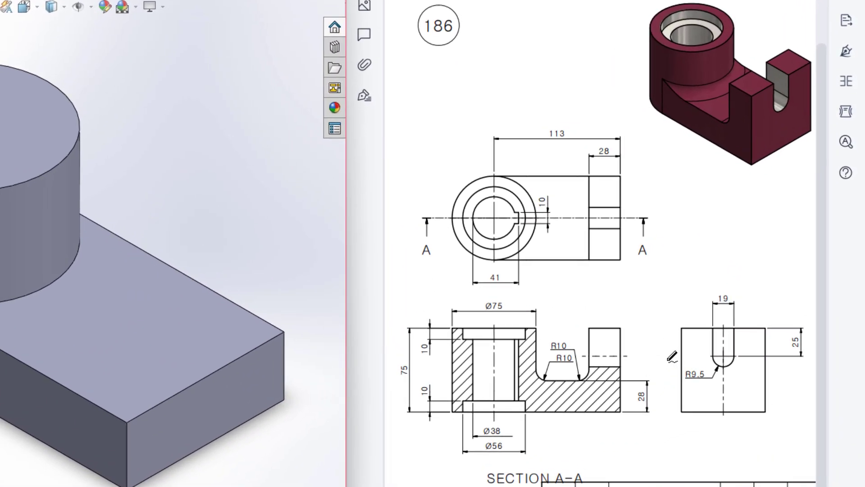
{"action": "mouse_move", "coordinate": [680, 330]}
{"action": "left_mouse_down"}
{"action": "mouse_move", "coordinate": [678, 405]}
{"action": "mouse_move", "coordinate": [701, 421]}
{"action": "mouse_move", "coordinate": [756, 415]}
{"action": "mouse_move", "coordinate": [773, 396]}
{"action": "mouse_move", "coordinate": [769, 321]}
{"action": "mouse_move", "coordinate": [703, 339]}
{"action": "left_mouse_up"}
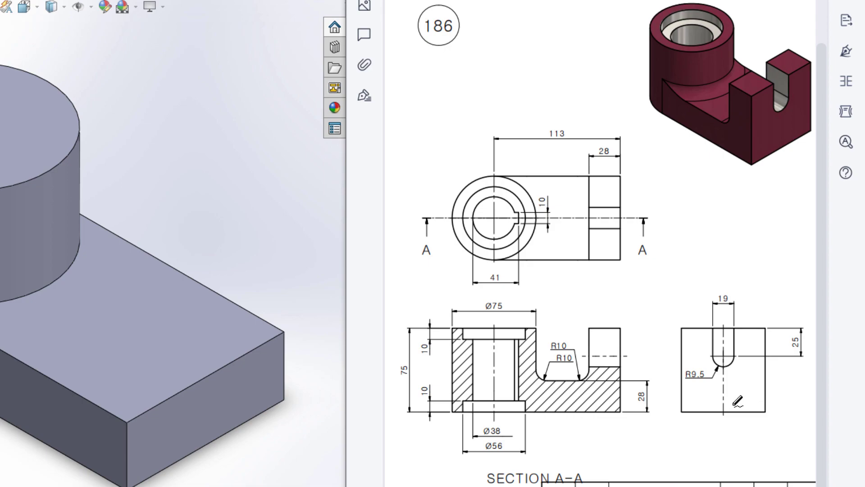
{"action": "left_click_drag", "start_coordinate": [727, 383], "coordinate": [725, 330]}
{"action": "mouse_move", "coordinate": [413, 354]}
{"action": "left_mouse_down"}
{"action": "mouse_move", "coordinate": [430, 374]}
{"action": "mouse_move", "coordinate": [423, 336]}
{"action": "left_mouse_up"}
{"action": "mouse_move", "coordinate": [723, 412]}
{"action": "left_mouse_down"}
{"action": "mouse_move", "coordinate": [726, 330]}
{"action": "mouse_move", "coordinate": [681, 363]}
{"action": "mouse_move", "coordinate": [680, 410]}
{"action": "left_mouse_up"}
{"action": "left_click_drag", "start_coordinate": [765, 330], "coordinate": [765, 407]}
{"action": "mouse_move", "coordinate": [529, 185]}
{"action": "left_mouse_down"}
{"action": "mouse_move", "coordinate": [496, 174]}
{"action": "mouse_move", "coordinate": [450, 212]}
{"action": "mouse_move", "coordinate": [502, 258]}
{"action": "mouse_move", "coordinate": [516, 194]}
{"action": "left_mouse_up"}
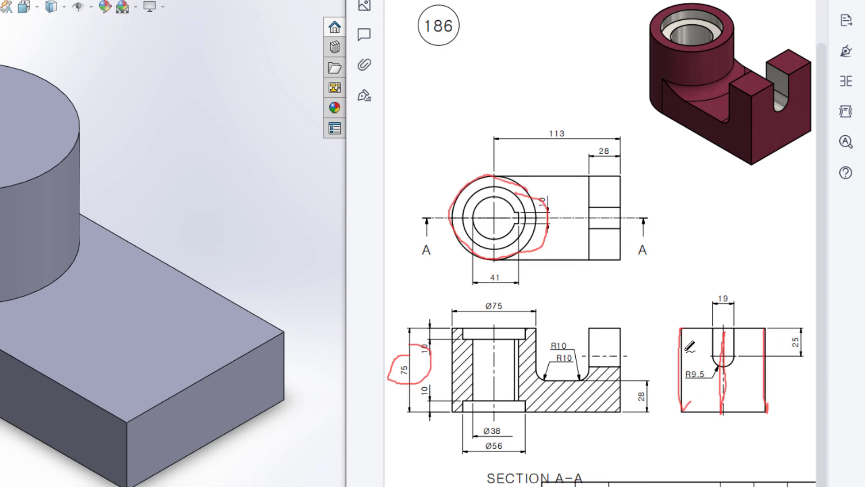
{"action": "left_click_drag", "start_coordinate": [680, 330], "coordinate": [795, 331]}
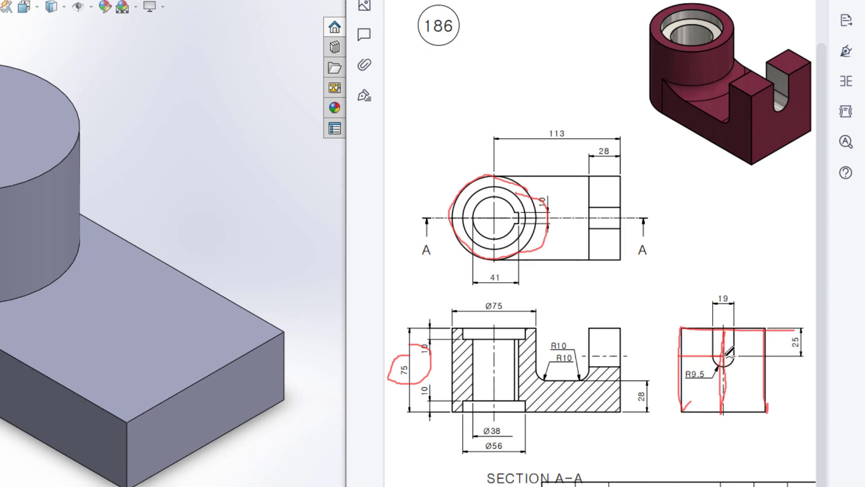
{"action": "left_click_drag", "start_coordinate": [727, 374], "coordinate": [760, 373]}
{"action": "left_click_drag", "start_coordinate": [681, 341], "coordinate": [682, 399]}
{"action": "left_click_drag", "start_coordinate": [767, 329], "coordinate": [763, 406]}
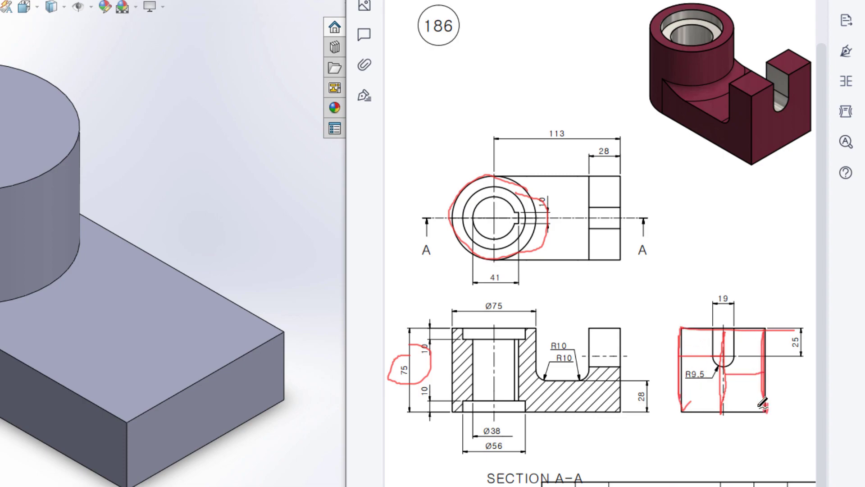
{"action": "left_click_drag", "start_coordinate": [680, 412], "coordinate": [771, 411]}
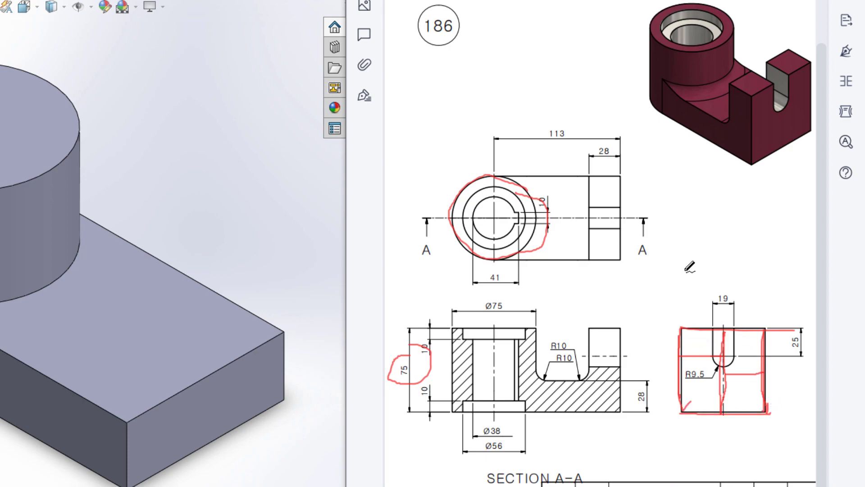
{"action": "mouse_move", "coordinate": [618, 138]}
{"action": "left_mouse_down"}
{"action": "mouse_move", "coordinate": [583, 157]}
{"action": "mouse_move", "coordinate": [635, 171]}
{"action": "mouse_move", "coordinate": [619, 140]}
{"action": "left_mouse_up"}
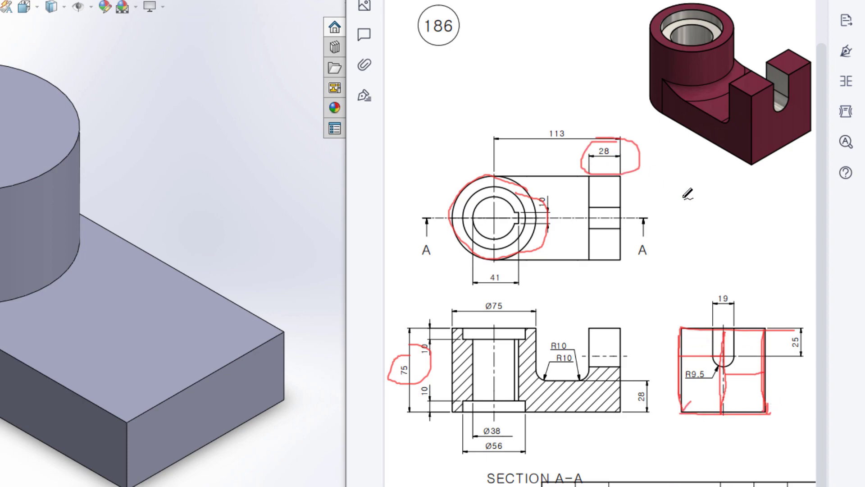
{"action": "key", "text": "ctrl+z"}
{"action": "key", "text": "ctrl+z"}
{"action": "key", "text": "ctrl+z"}
{"action": "key", "text": "ctrl+z"}
{"action": "key", "text": "ctrl+z"}
{"action": "key", "text": "ctrl+z"}
{"action": "key", "text": "ctrl+z"}
{"action": "key", "text": "ctrl+z"}
{"action": "key", "text": "ctrl+z"}
{"action": "key", "text": "ctrl+z"}
{"action": "key", "text": "ctrl+z"}
{"action": "key", "text": "ctrl+z"}
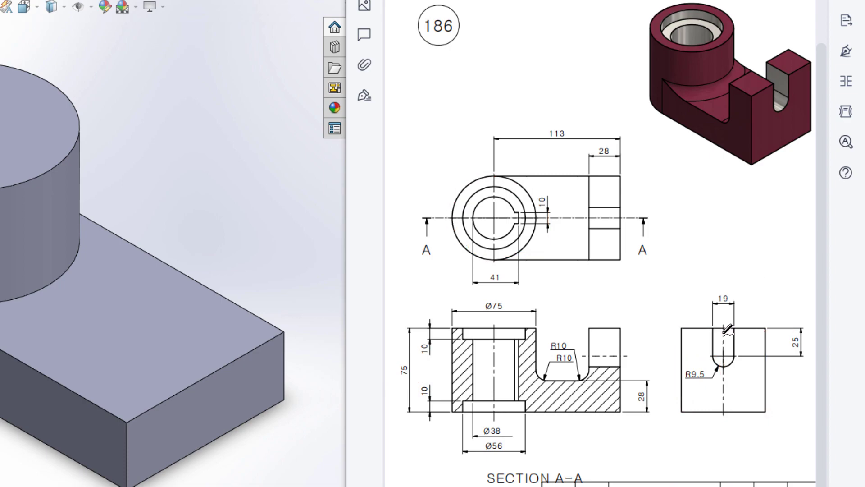
{"action": "mouse_move", "coordinate": [709, 328]}
{"action": "left_mouse_down"}
{"action": "mouse_move", "coordinate": [711, 356]}
{"action": "mouse_move", "coordinate": [745, 357]}
{"action": "mouse_move", "coordinate": [738, 324]}
{"action": "mouse_move", "coordinate": [708, 324]}
{"action": "mouse_move", "coordinate": [722, 368]}
{"action": "mouse_move", "coordinate": [736, 354]}
{"action": "left_mouse_up"}
{"action": "key", "text": "ctrl+z"}
{"action": "key", "text": "ctrl+z"}
{"action": "key", "text": "ctrl+z"}
{"action": "key", "text": "ctrl+z"}
{"action": "left_click_drag", "start_coordinate": [723, 326], "coordinate": [723, 337]}
{"action": "mouse_move", "coordinate": [801, 328]}
{"action": "left_mouse_down"}
{"action": "mouse_move", "coordinate": [795, 352]}
{"action": "mouse_move", "coordinate": [802, 330]}
{"action": "left_mouse_up"}
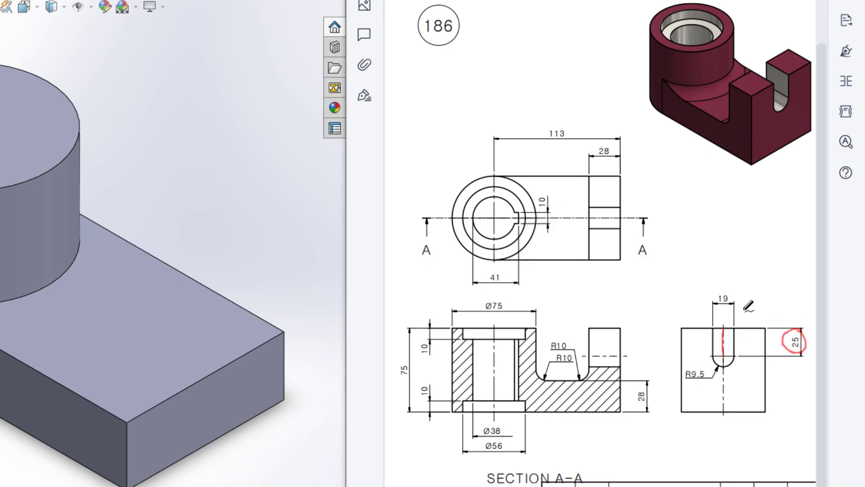
{"action": "mouse_move", "coordinate": [736, 290]}
{"action": "left_mouse_down"}
{"action": "mouse_move", "coordinate": [714, 290]}
{"action": "mouse_move", "coordinate": [713, 302]}
{"action": "mouse_move", "coordinate": [737, 309]}
{"action": "mouse_move", "coordinate": [738, 290]}
{"action": "left_mouse_up"}
{"action": "left_click_drag", "start_coordinate": [713, 328], "coordinate": [714, 354]}
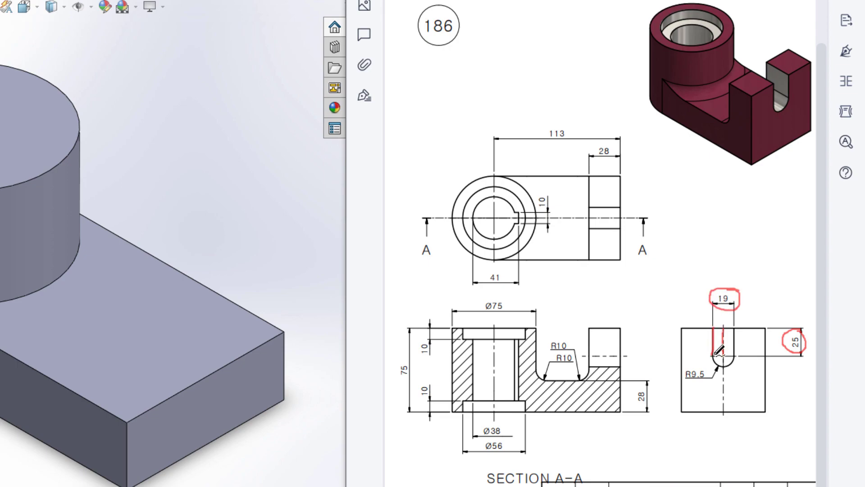
{"action": "left_click_drag", "start_coordinate": [734, 328], "coordinate": [733, 349]}
{"action": "left_click_drag", "start_coordinate": [712, 356], "coordinate": [721, 365]}
{"action": "mouse_move", "coordinate": [714, 327]}
{"action": "left_mouse_down"}
{"action": "mouse_move", "coordinate": [731, 317]}
{"action": "mouse_move", "coordinate": [736, 330]}
{"action": "left_mouse_up"}
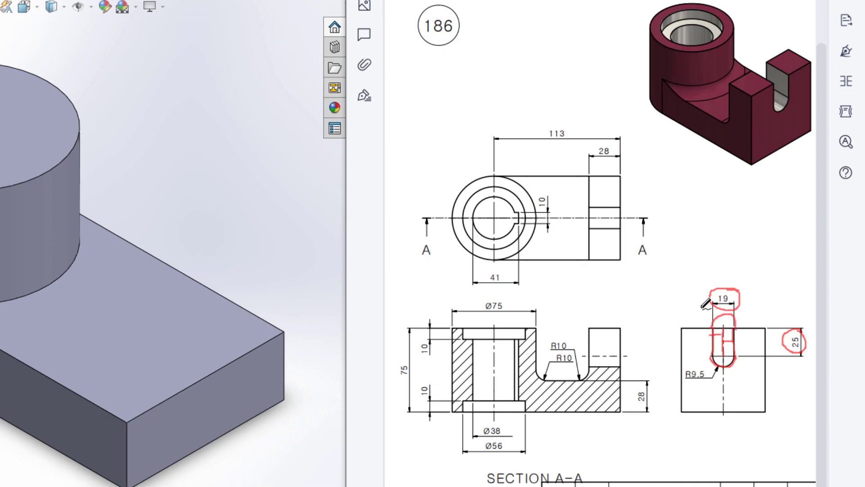
{"action": "mouse_move", "coordinate": [627, 336]}
{"action": "left_mouse_down"}
{"action": "mouse_move", "coordinate": [573, 337]}
{"action": "mouse_move", "coordinate": [604, 348]}
{"action": "left_mouse_up"}
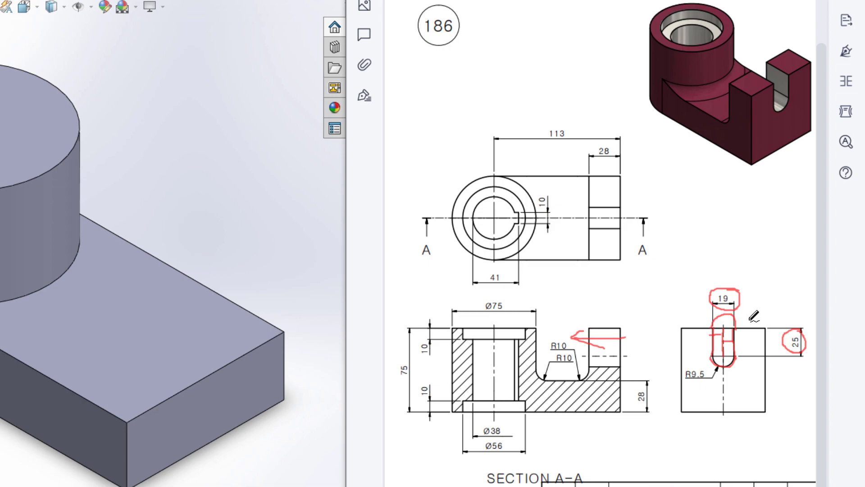
{"action": "mouse_move", "coordinate": [510, 191]}
{"action": "left_mouse_down"}
{"action": "mouse_move", "coordinate": [457, 206]}
{"action": "mouse_move", "coordinate": [521, 211]}
{"action": "mouse_move", "coordinate": [501, 198]}
{"action": "mouse_move", "coordinate": [521, 219]}
{"action": "mouse_move", "coordinate": [495, 241]}
{"action": "mouse_move", "coordinate": [491, 216]}
{"action": "left_mouse_up"}
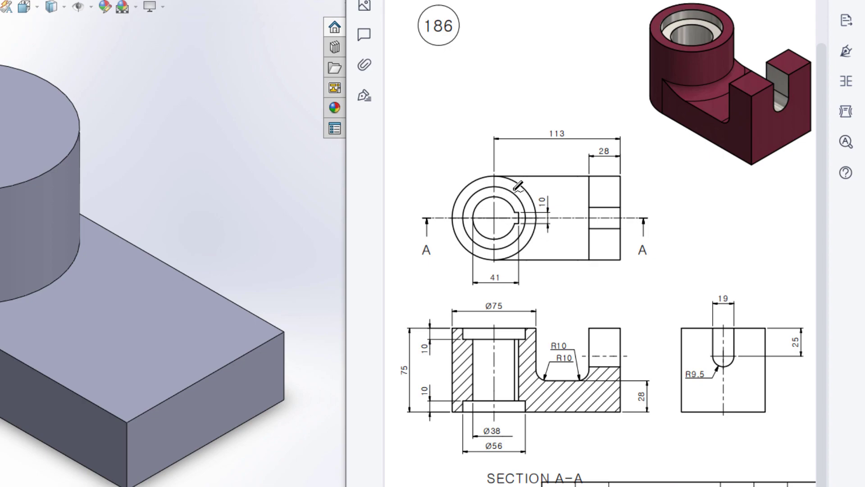
{"action": "mouse_move", "coordinate": [520, 193]}
{"action": "left_mouse_down"}
{"action": "mouse_move", "coordinate": [503, 183]}
{"action": "mouse_move", "coordinate": [471, 183]}
{"action": "mouse_move", "coordinate": [455, 199]}
{"action": "left_mouse_up"}
{"action": "mouse_move", "coordinate": [504, 187]}
{"action": "left_mouse_down"}
{"action": "mouse_move", "coordinate": [478, 187]}
{"action": "mouse_move", "coordinate": [465, 207]}
{"action": "mouse_move", "coordinate": [468, 233]}
{"action": "mouse_move", "coordinate": [490, 248]}
{"action": "mouse_move", "coordinate": [522, 239]}
{"action": "mouse_move", "coordinate": [532, 210]}
{"action": "mouse_move", "coordinate": [503, 198]}
{"action": "left_mouse_up"}
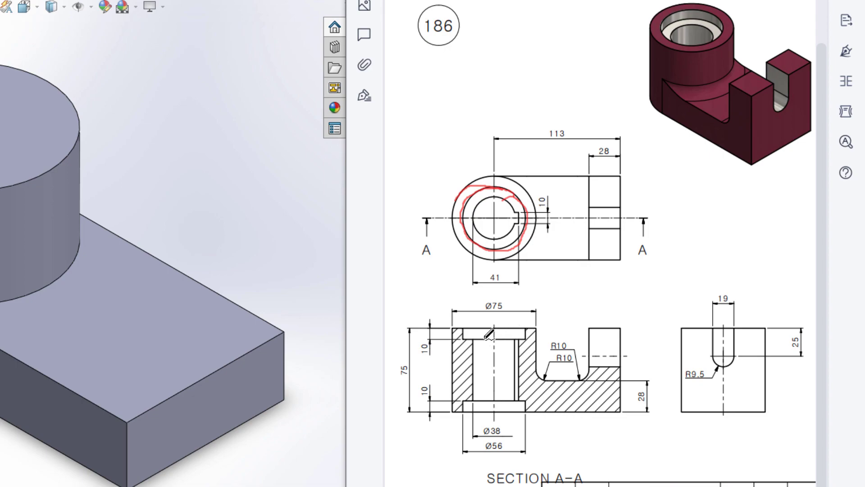
{"action": "mouse_move", "coordinate": [433, 336]}
{"action": "left_mouse_down"}
{"action": "mouse_move", "coordinate": [438, 346]}
{"action": "mouse_move", "coordinate": [438, 334]}
{"action": "left_mouse_up"}
{"action": "mouse_move", "coordinate": [494, 437]}
{"action": "left_mouse_down"}
{"action": "mouse_move", "coordinate": [485, 460]}
{"action": "mouse_move", "coordinate": [516, 454]}
{"action": "mouse_move", "coordinate": [497, 446]}
{"action": "left_mouse_up"}
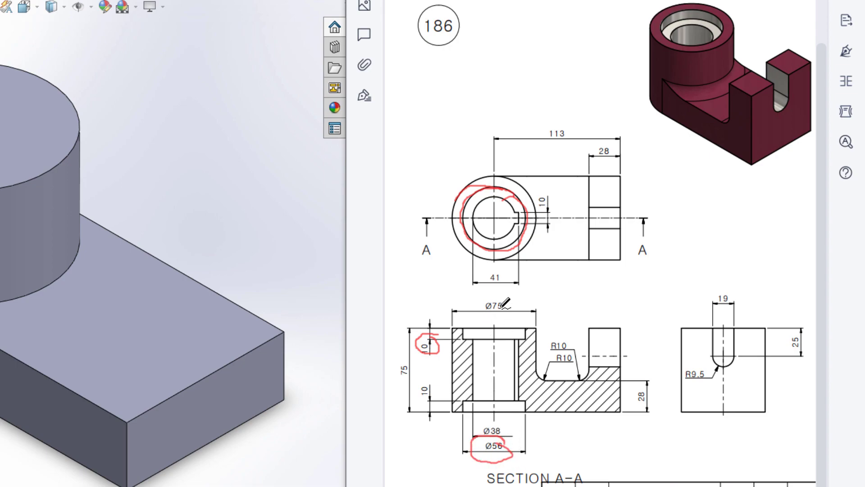
{"action": "mouse_move", "coordinate": [518, 213]}
{"action": "left_mouse_down"}
{"action": "mouse_move", "coordinate": [508, 234]}
{"action": "mouse_move", "coordinate": [489, 243]}
{"action": "mouse_move", "coordinate": [474, 217]}
{"action": "mouse_move", "coordinate": [485, 201]}
{"action": "mouse_move", "coordinate": [508, 205]}
{"action": "mouse_move", "coordinate": [516, 220]}
{"action": "left_mouse_up"}
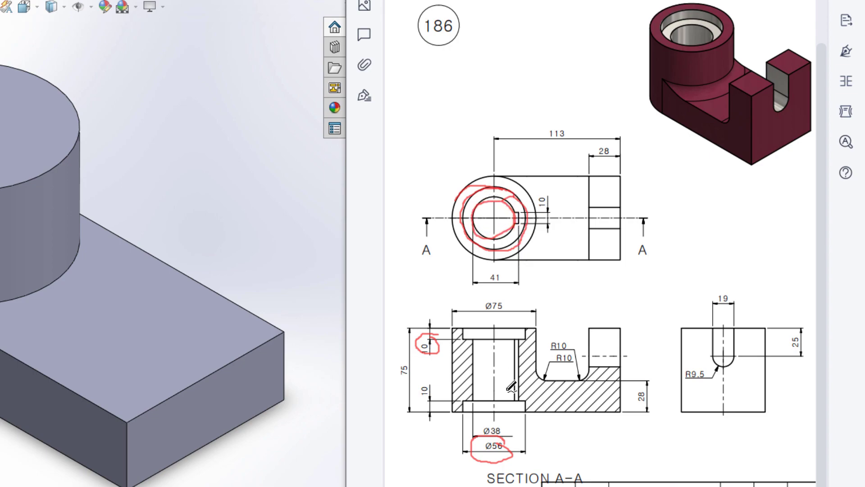
{"action": "mouse_move", "coordinate": [505, 421]}
{"action": "left_mouse_down"}
{"action": "mouse_move", "coordinate": [483, 417]}
{"action": "mouse_move", "coordinate": [474, 436]}
{"action": "mouse_move", "coordinate": [504, 444]}
{"action": "mouse_move", "coordinate": [514, 438]}
{"action": "mouse_move", "coordinate": [498, 418]}
{"action": "left_mouse_up"}
{"action": "mouse_move", "coordinate": [496, 332]}
{"action": "left_mouse_down"}
{"action": "mouse_move", "coordinate": [495, 399]}
{"action": "mouse_move", "coordinate": [495, 336]}
{"action": "mouse_move", "coordinate": [507, 351]}
{"action": "left_mouse_up"}
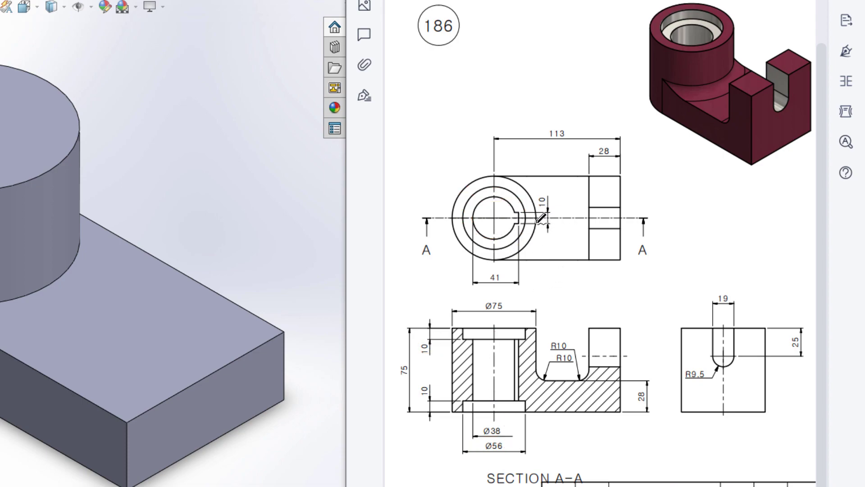
{"action": "mouse_move", "coordinate": [500, 426]}
{"action": "left_mouse_down"}
{"action": "mouse_move", "coordinate": [489, 438]}
{"action": "mouse_move", "coordinate": [501, 426]}
{"action": "left_mouse_up"}
{"action": "left_click_drag", "start_coordinate": [472, 218], "coordinate": [484, 219]}
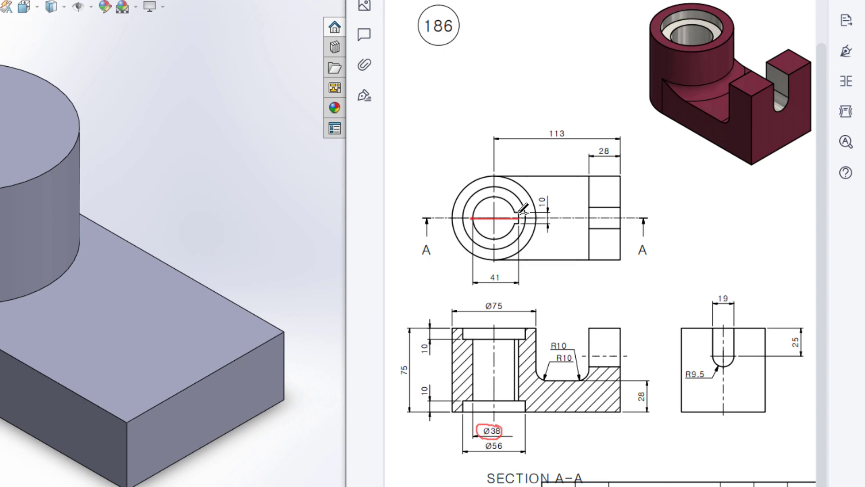
{"action": "left_click_drag", "start_coordinate": [514, 210], "coordinate": [522, 209]}
{"action": "mouse_move", "coordinate": [557, 190]}
{"action": "left_mouse_down"}
{"action": "mouse_move", "coordinate": [517, 210]}
{"action": "mouse_move", "coordinate": [520, 226]}
{"action": "left_mouse_up"}
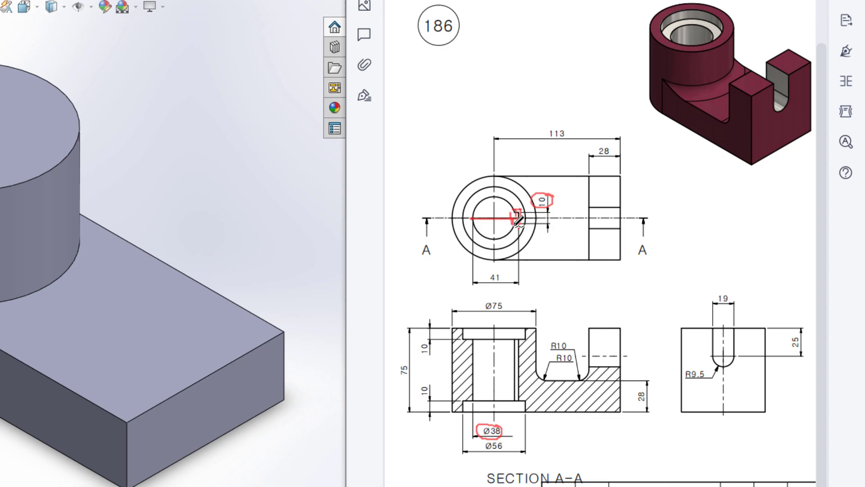
{"action": "mouse_move", "coordinate": [521, 337]}
{"action": "left_mouse_down"}
{"action": "mouse_move", "coordinate": [516, 389]}
{"action": "mouse_move", "coordinate": [517, 366]}
{"action": "left_mouse_up"}
{"action": "key", "text": "ctrl+z"}
{"action": "key", "text": "ctrl+z"}
{"action": "key", "text": "ctrl+z"}
{"action": "key", "text": "ctrl+z"}
{"action": "key", "text": "ctrl+z"}
{"action": "key", "text": "ctrl+z"}
{"action": "key", "text": "ctrl+z"}
{"action": "key", "text": "ctrl+z"}
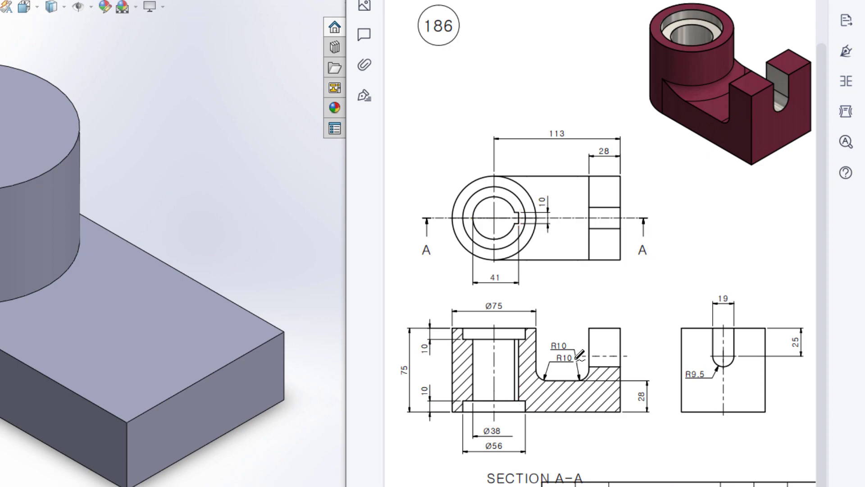
{"action": "mouse_move", "coordinate": [593, 362]}
{"action": "left_mouse_down"}
{"action": "mouse_move", "coordinate": [576, 384]}
{"action": "mouse_move", "coordinate": [591, 365]}
{"action": "mouse_move", "coordinate": [587, 383]}
{"action": "mouse_move", "coordinate": [562, 380]}
{"action": "left_mouse_up"}
{"action": "mouse_move", "coordinate": [570, 338]}
{"action": "left_mouse_down"}
{"action": "mouse_move", "coordinate": [585, 359]}
{"action": "mouse_move", "coordinate": [569, 338]}
{"action": "left_mouse_up"}
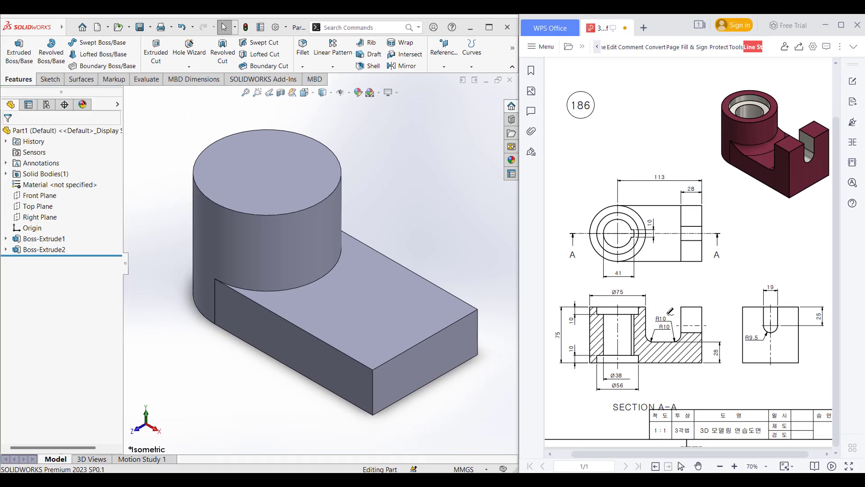
Sketch on the box end face a vertical centerline from bottom to top edge midpoint
{"action": "left_click", "coordinate": [441, 355]}
{"action": "right_click", "coordinate": [441, 355]}
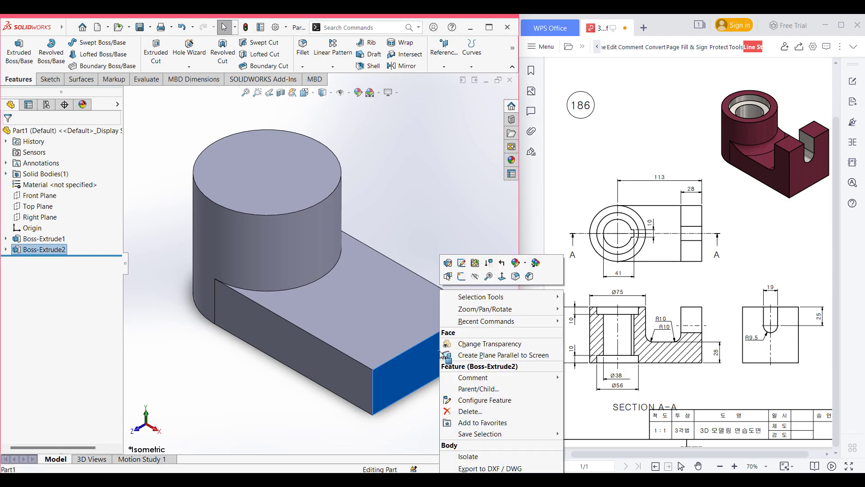
{"action": "left_click", "coordinate": [461, 276]}
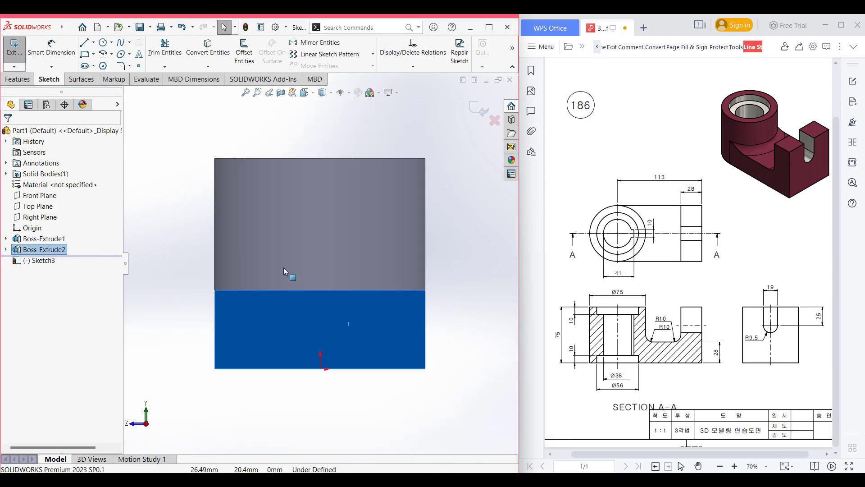
{"action": "left_click", "coordinate": [93, 43]}
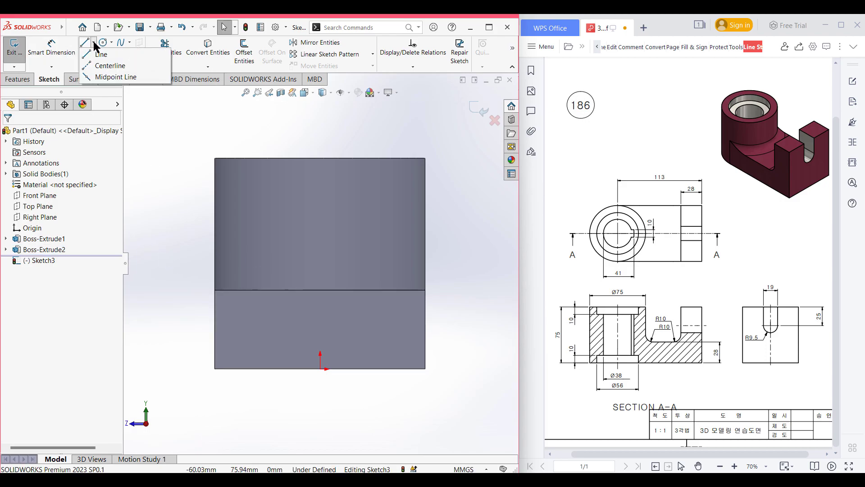
{"action": "left_click", "coordinate": [109, 66]}
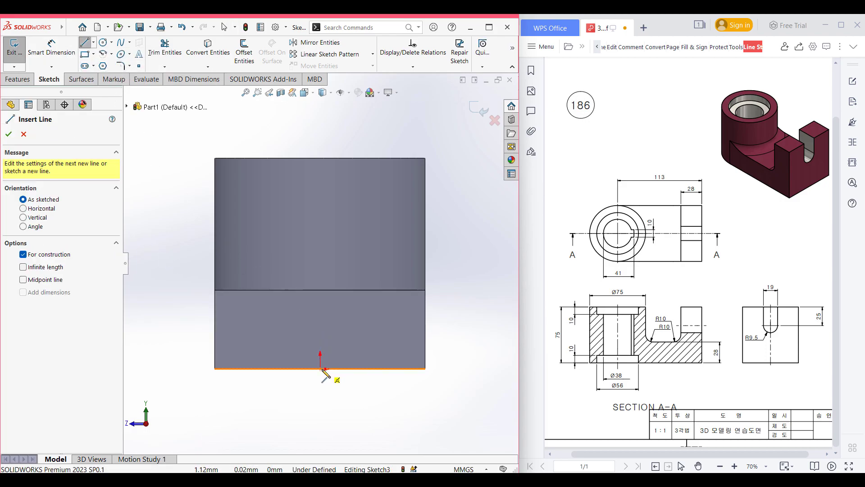
{"action": "left_click", "coordinate": [320, 369]}
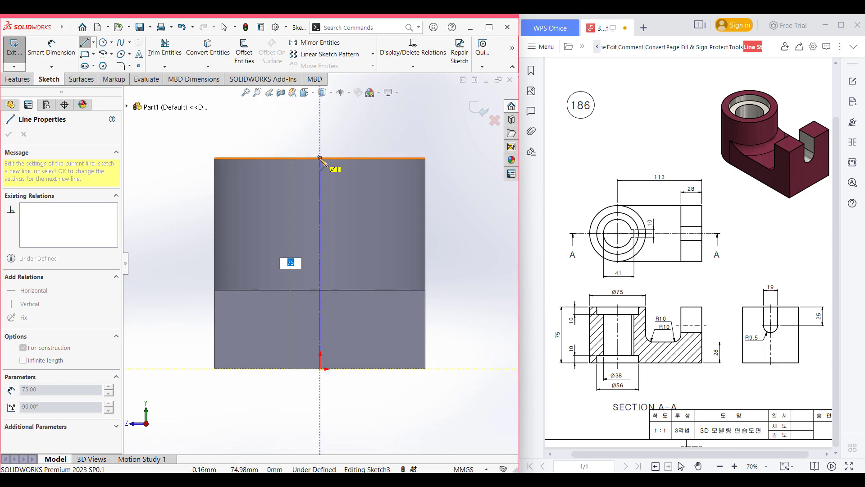
{"action": "left_click", "coordinate": [320, 157]}
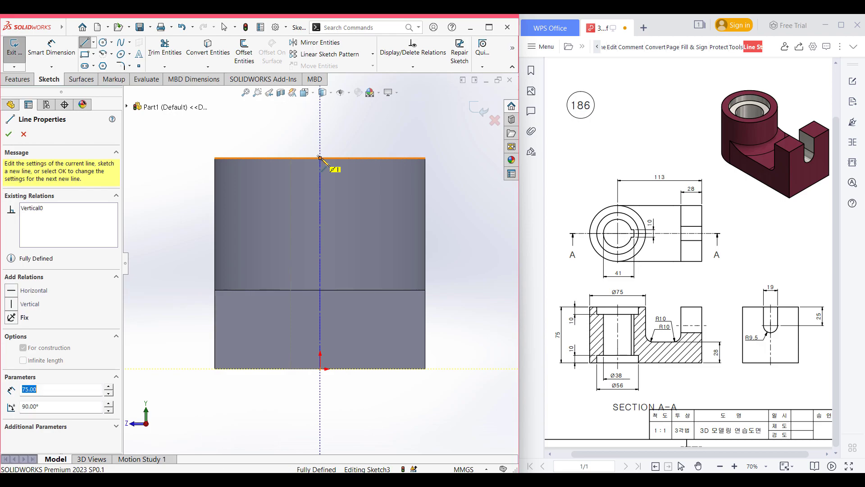
{"action": "key", "text": "Escape"}
Dimension the centerline at 75, then discard the redundant dimension
{"action": "right_click_drag", "start_coordinate": [386, 119], "coordinate": [386, 87]}
{"action": "left_click", "coordinate": [321, 184]}
{"action": "left_click", "coordinate": [344, 184]}
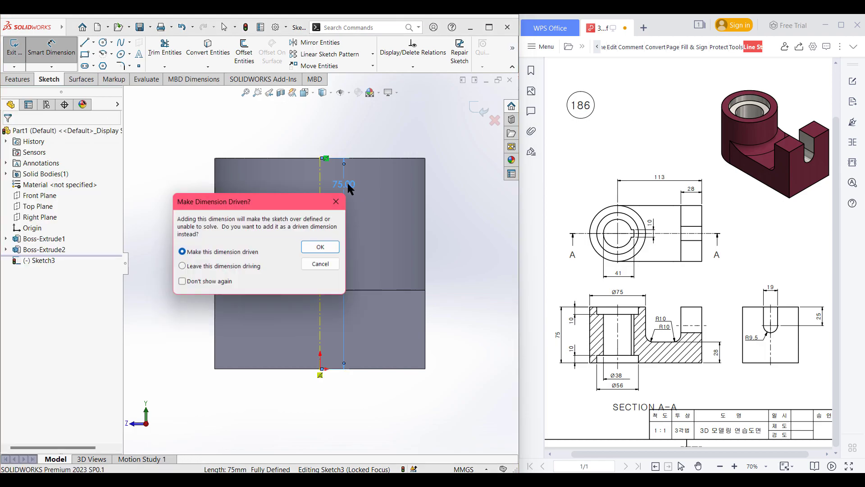
{"action": "left_click", "coordinate": [322, 264]}
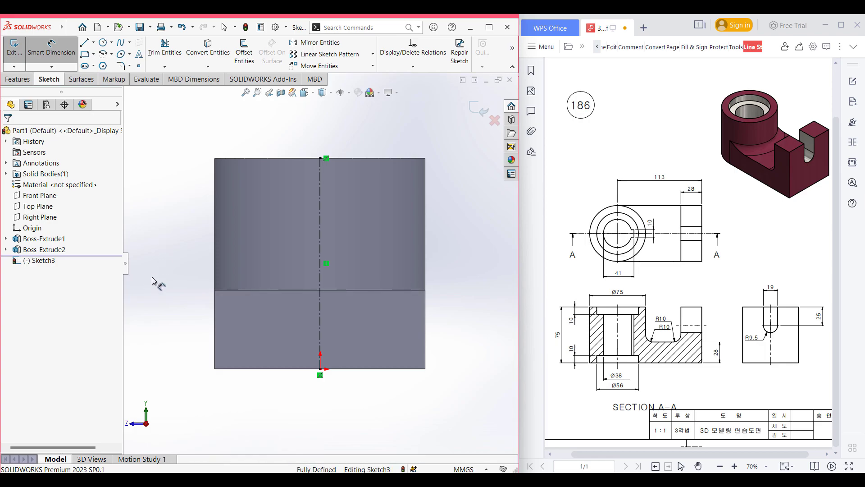
Offset the centerline 37.5 mm to both sides to outline the 75 mm square
{"action": "left_click", "coordinate": [242, 53]}
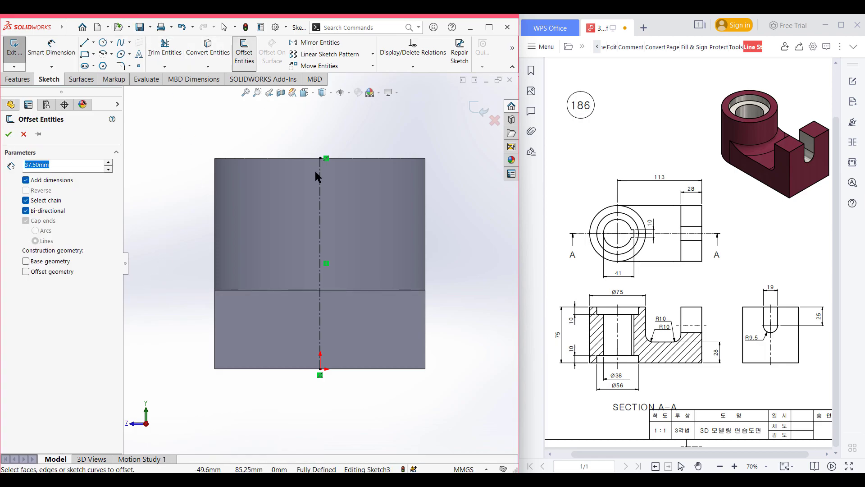
{"action": "left_click", "coordinate": [321, 176]}
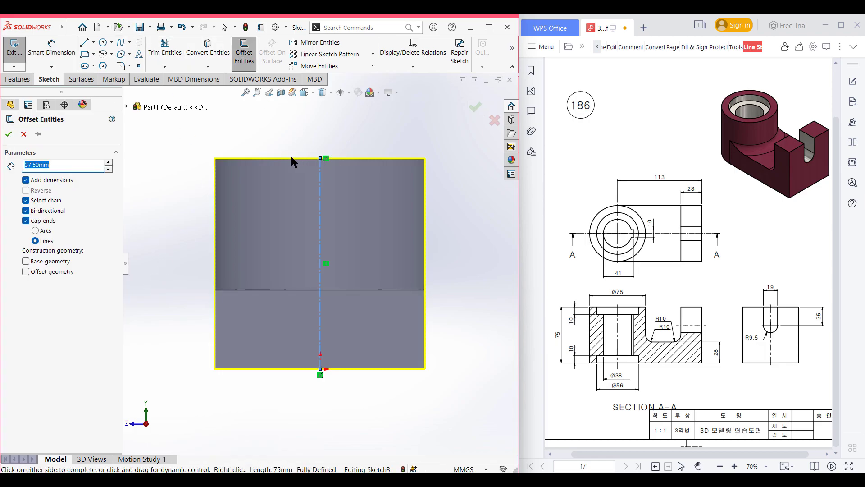
{"action": "type", "text": "75/2"}
{"action": "key", "text": "Return"}
{"action": "left_click", "coordinate": [9, 135]}
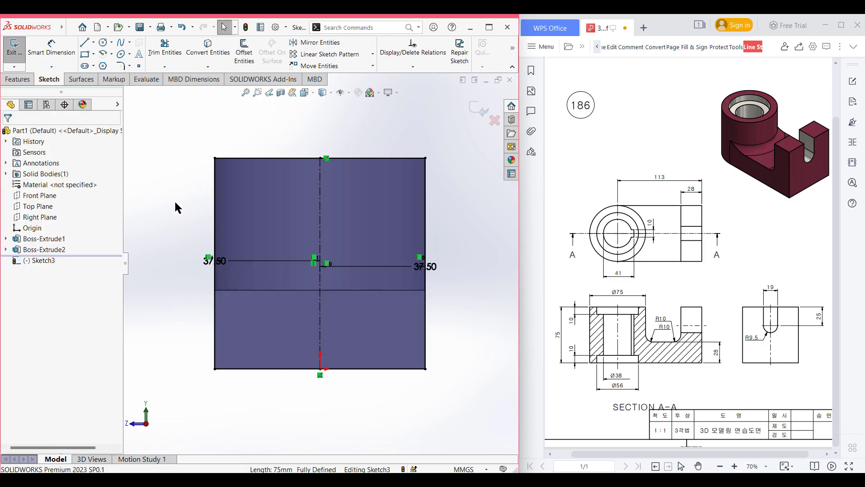
Extrude the square 28 mm, reversed onto the box, as Boss-Extrude3
{"action": "key", "text": "ctrl+7"}
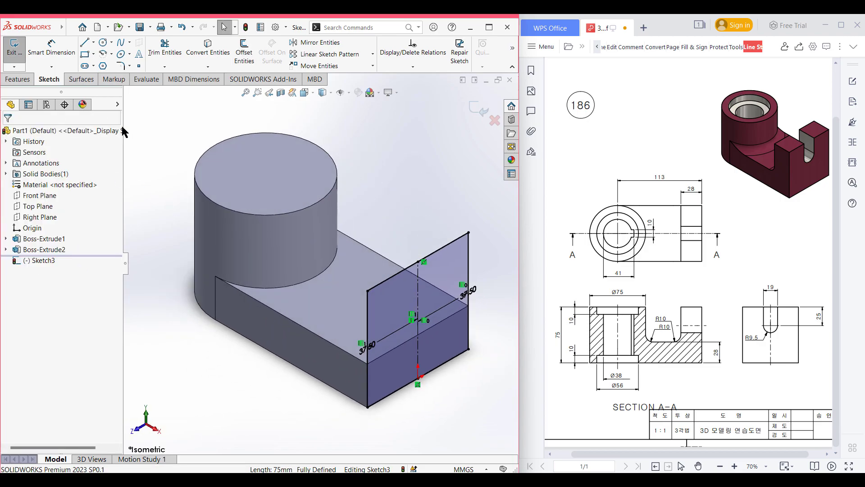
{"action": "left_click", "coordinate": [16, 81]}
{"action": "left_click", "coordinate": [19, 58]}
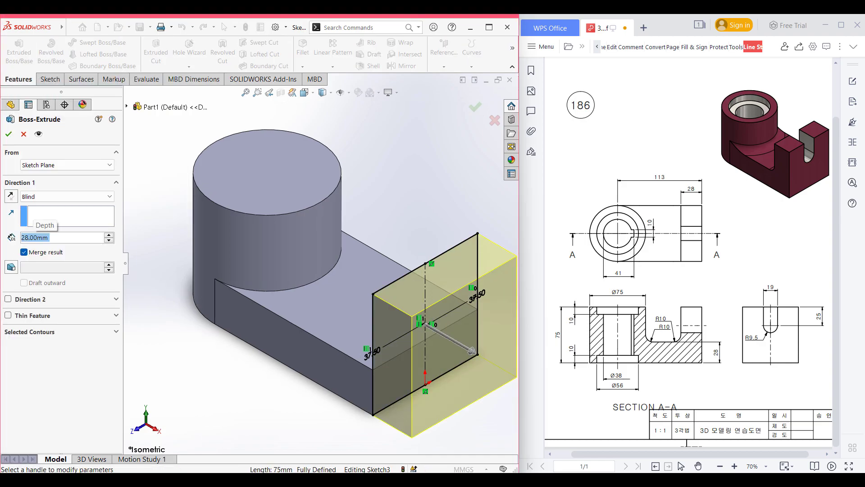
{"action": "left_click", "coordinate": [11, 197]}
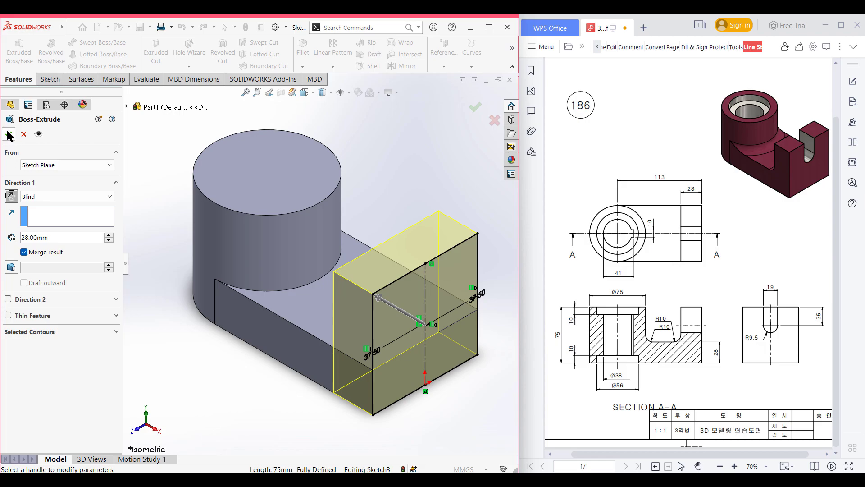
{"action": "key", "text": "Return"}
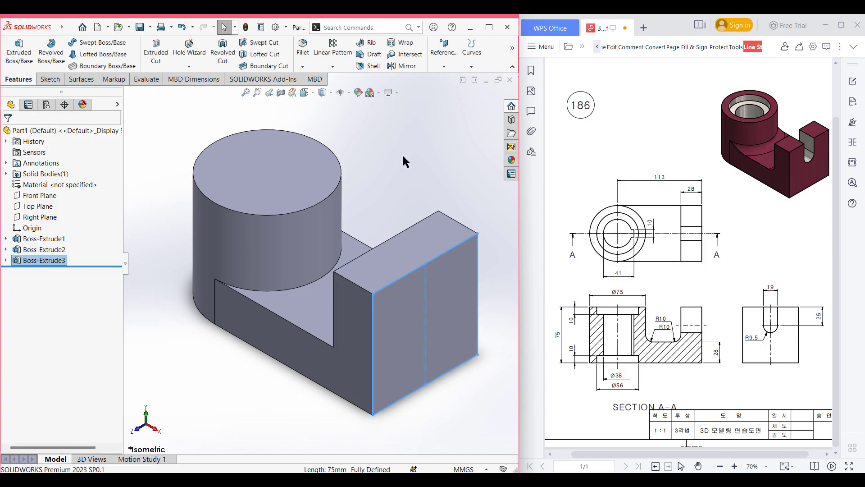
{"action": "left_click", "coordinate": [407, 173]}
Sketch a 25 mm centerline down from the top edge midpoint of the block's front face
{"action": "right_click", "coordinate": [434, 280]}
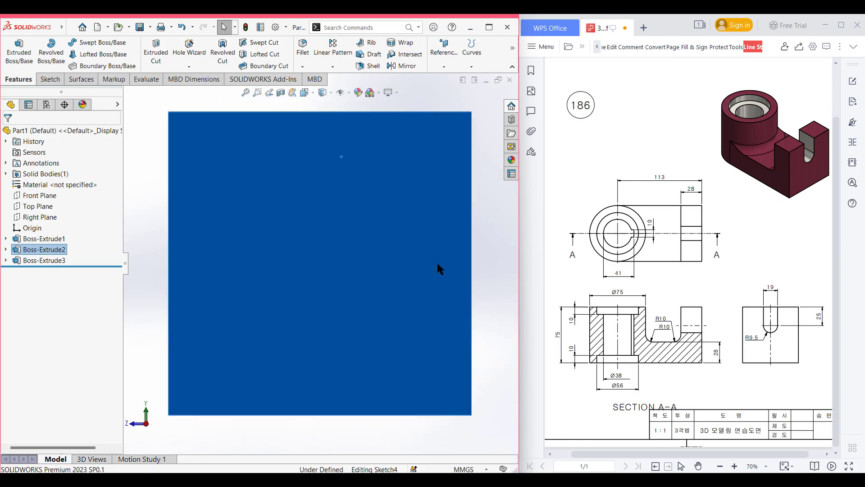
{"action": "left_click", "coordinate": [94, 43]}
{"action": "left_click", "coordinate": [111, 64]}
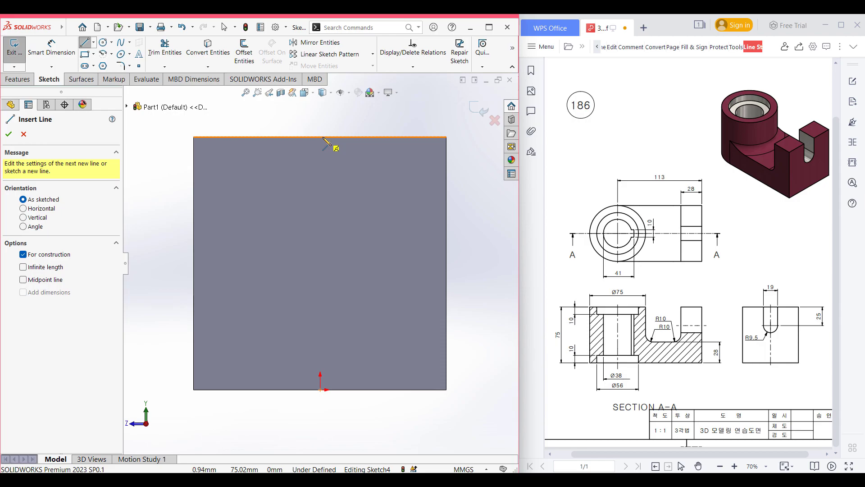
{"action": "left_click", "coordinate": [320, 137]}
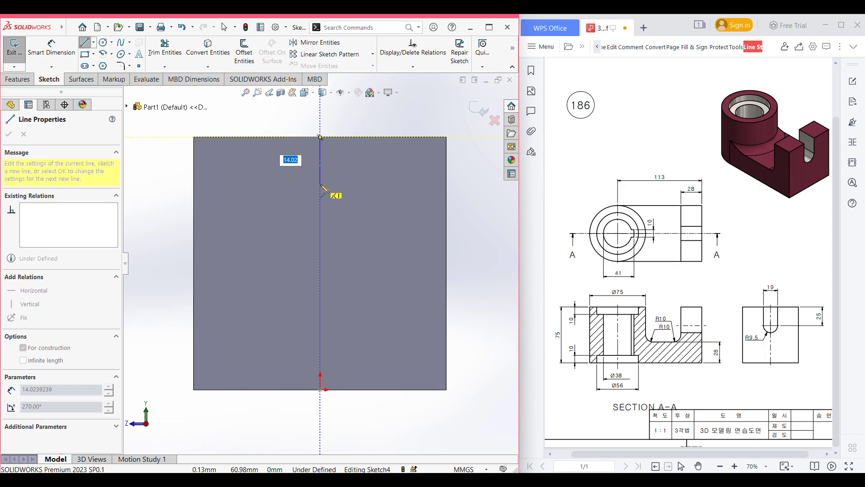
{"action": "type", "text": "25"}
{"action": "key", "text": "Return"}
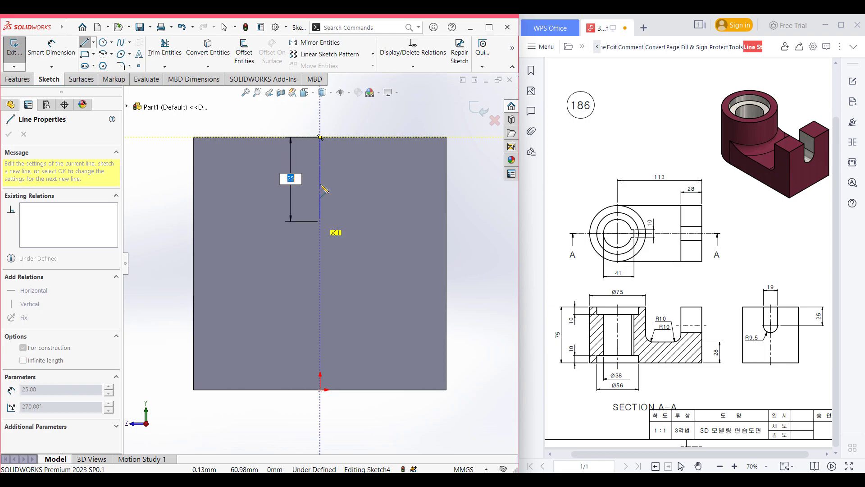
{"action": "key", "text": "Escape"}
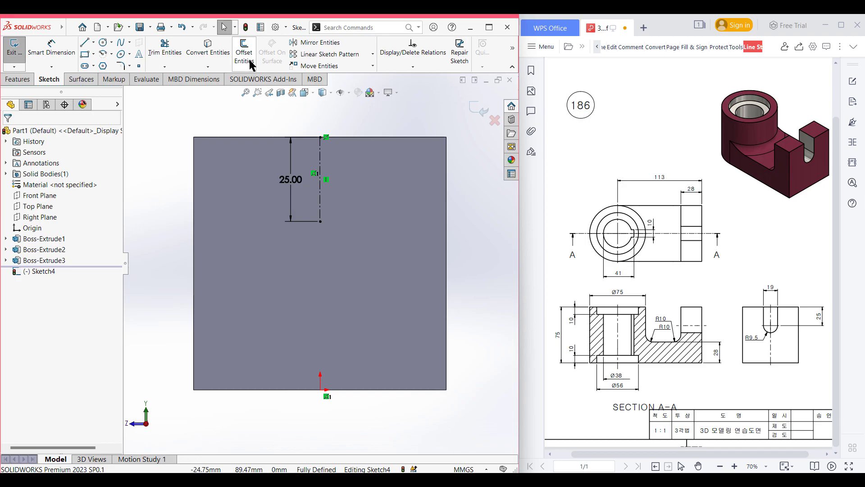
Offset the centerline 9.5 mm each side with rounded ends for a 19 mm slot
{"action": "left_click", "coordinate": [249, 62]}
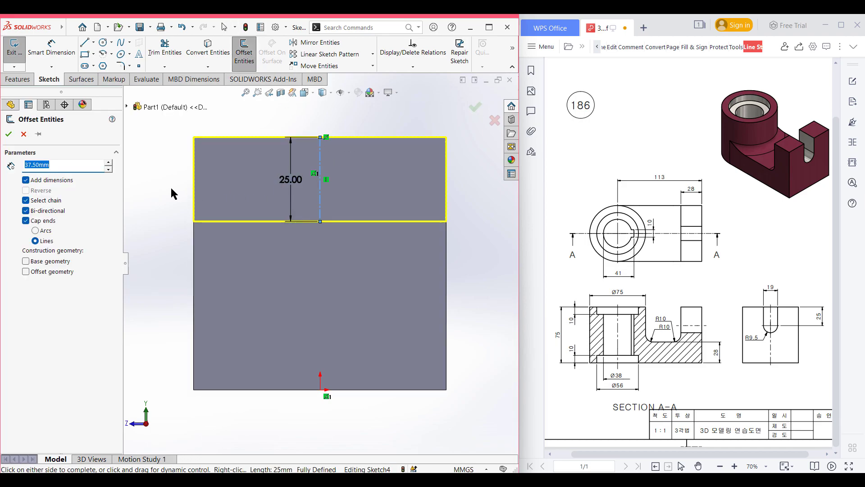
{"action": "type", "text": "19/2"}
{"action": "key", "text": "Return"}
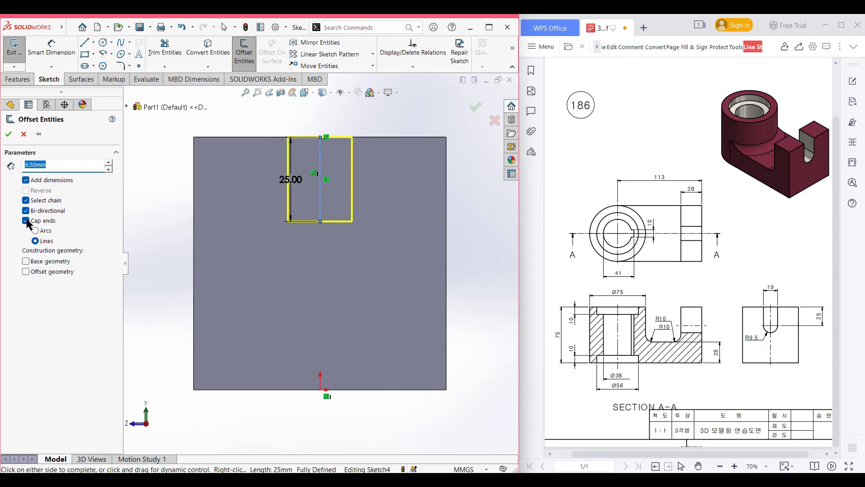
{"action": "left_click", "coordinate": [36, 231]}
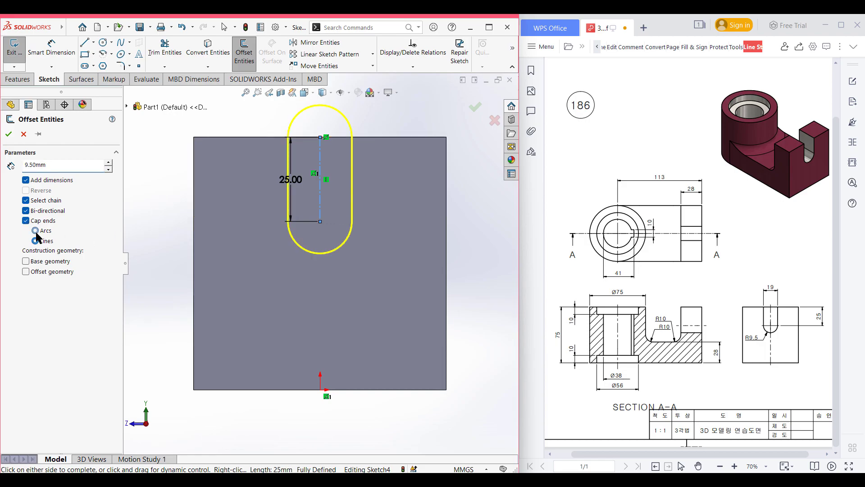
{"action": "left_click", "coordinate": [8, 135]}
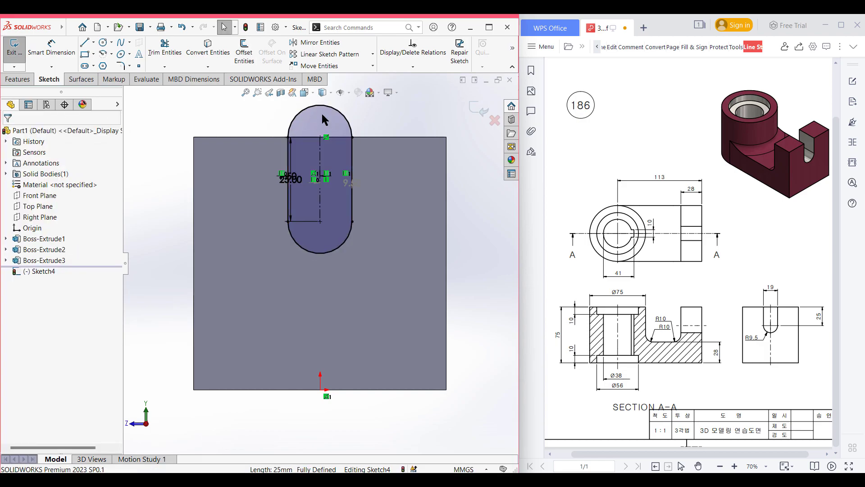
Cut the slot through the block as Cut-Extrude1 and show the part isometrically
{"action": "middle_click_drag", "start_coordinate": [369, 118], "coordinate": [448, 247]}
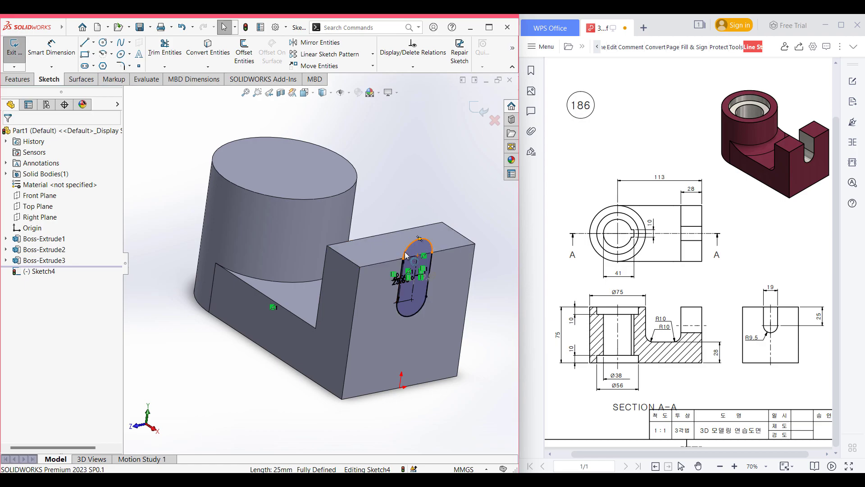
{"action": "middle_click_drag", "start_coordinate": [405, 255], "coordinate": [391, 252]}
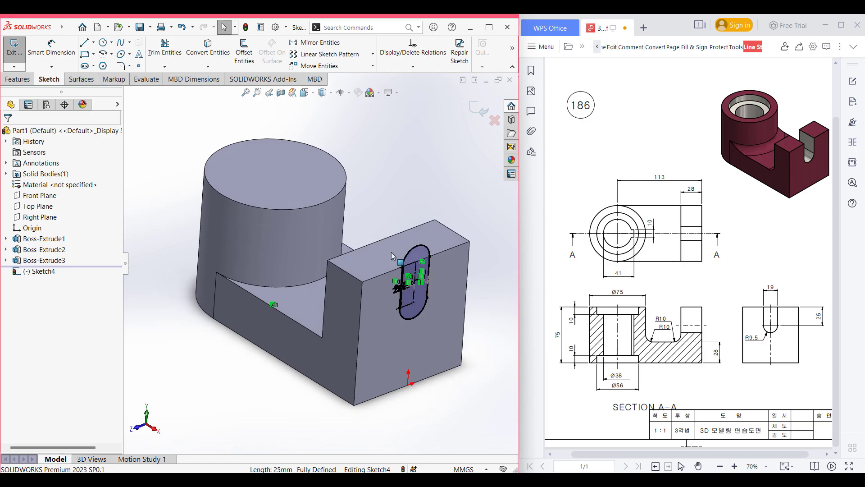
{"action": "key", "text": "ctrl+7"}
{"action": "left_click", "coordinate": [18, 79]}
{"action": "left_click", "coordinate": [155, 54]}
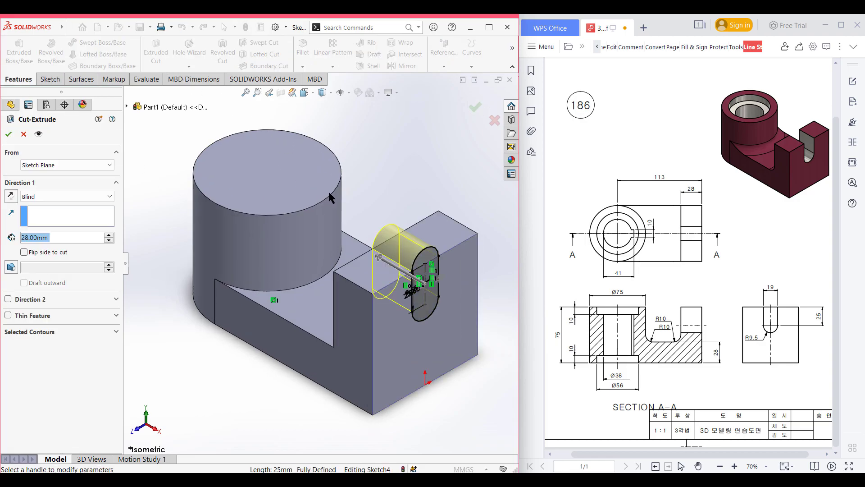
{"action": "left_click", "coordinate": [9, 135]}
{"action": "mouse_move", "coordinate": [415, 170]}
{"action": "middle_mouse_down"}
{"action": "mouse_move", "coordinate": [480, 184]}
{"action": "mouse_move", "coordinate": [418, 167]}
{"action": "middle_mouse_up"}
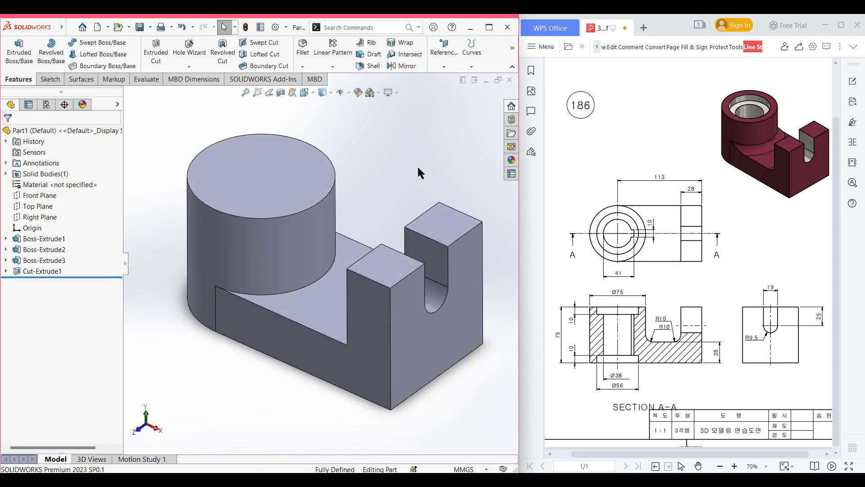
{"action": "key", "text": "ctrl+7"}
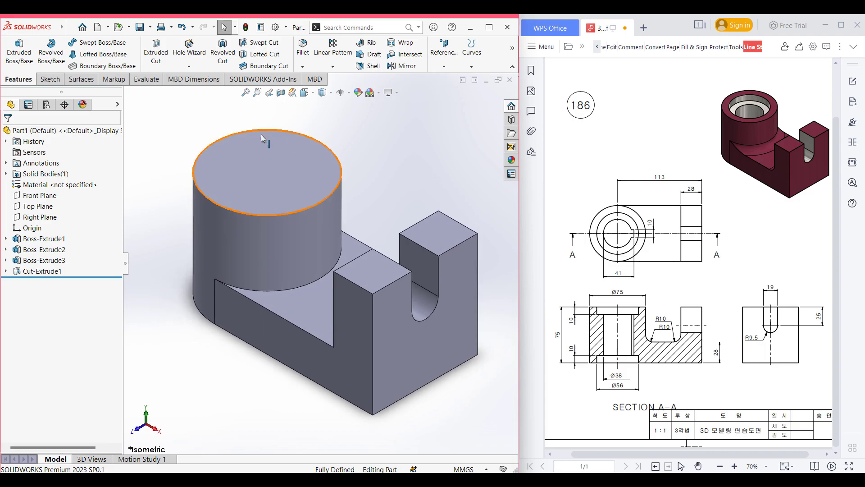
Sketch a Ø56 circle at the origin on the cylinder's top face
{"action": "right_click", "coordinate": [267, 156]}
{"action": "left_click", "coordinate": [286, 146]}
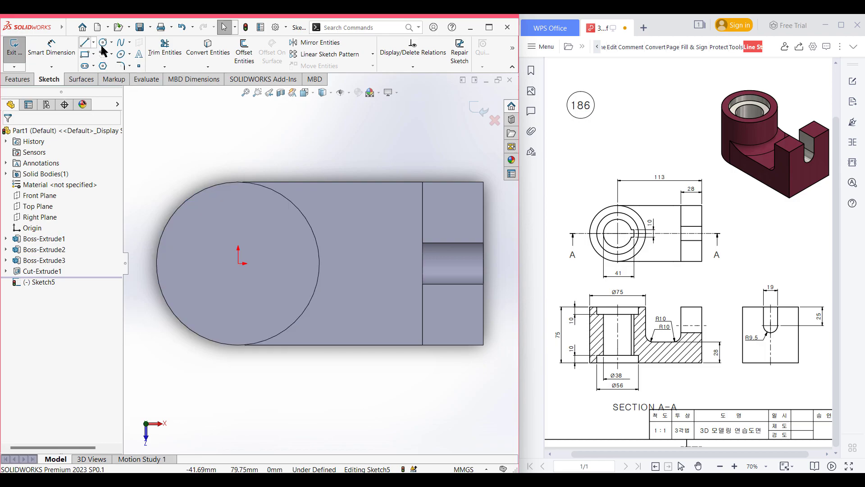
{"action": "left_click", "coordinate": [103, 43]}
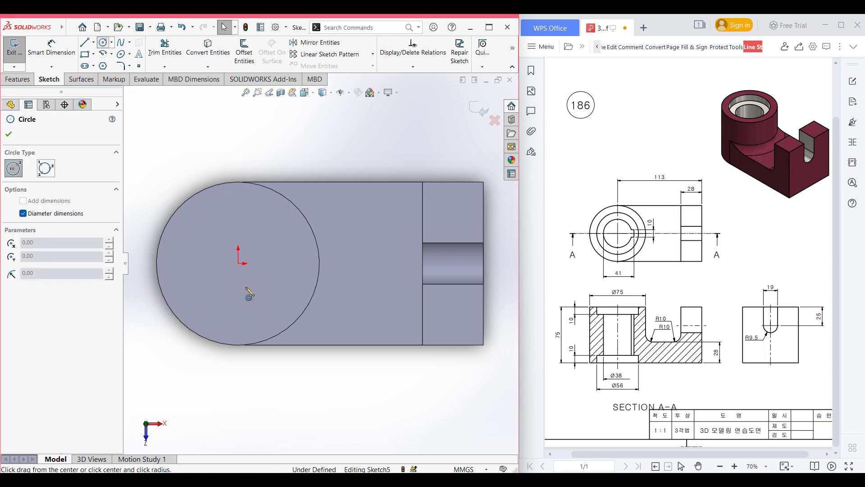
{"action": "left_click", "coordinate": [238, 263]}
{"action": "type", "text": "5"}
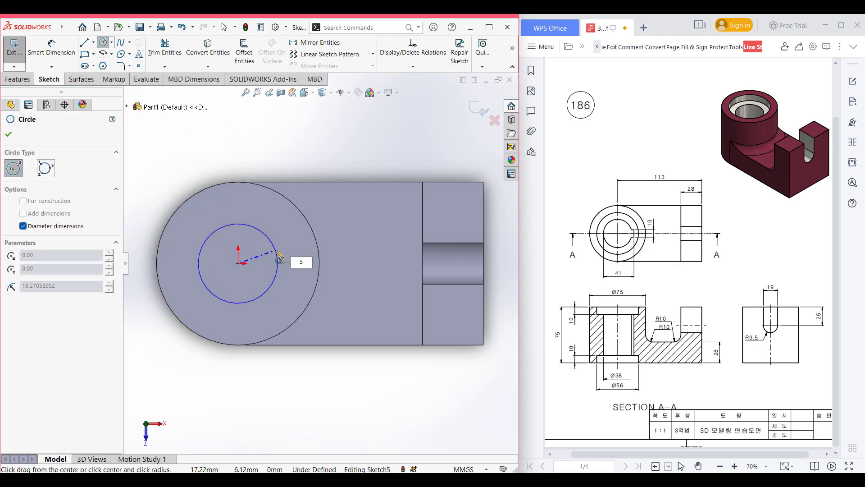
{"action": "type", "text": "6"}
{"action": "key", "text": "Return"}
Cut the Ø56 circle 10 mm deep to form the counterbore
{"action": "key", "text": "ctrl+7"}
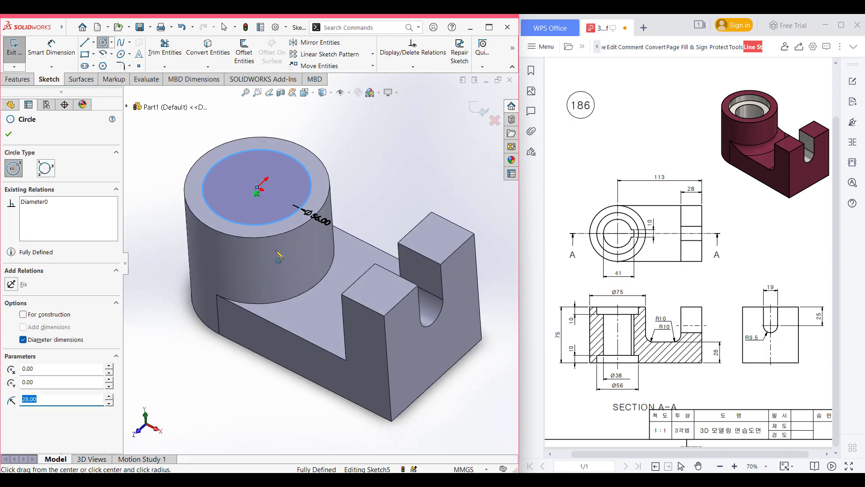
{"action": "left_click", "coordinate": [18, 78]}
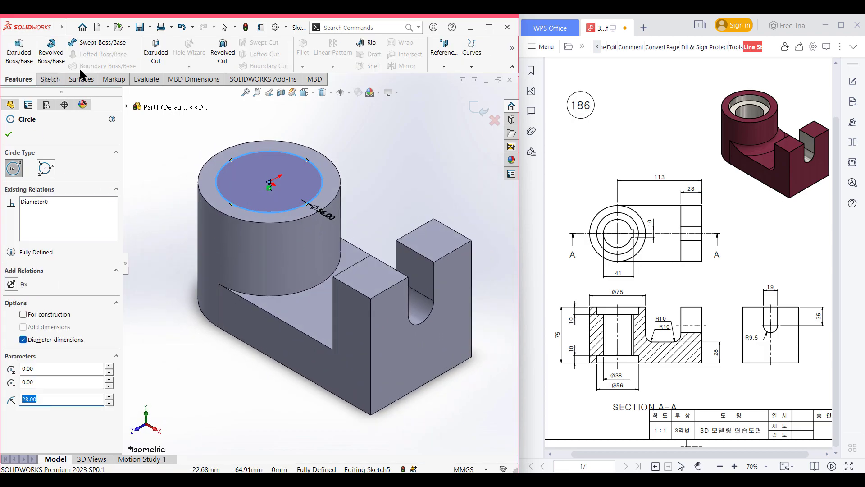
{"action": "left_click", "coordinate": [158, 52]}
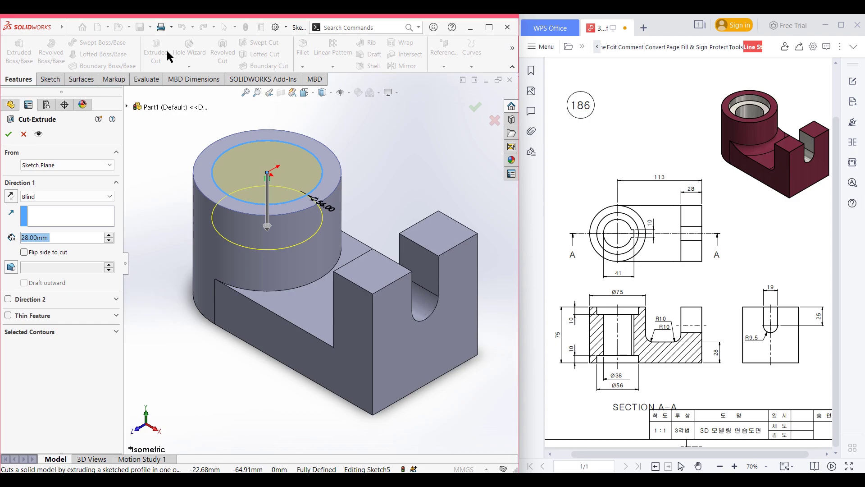
{"action": "type", "text": "10"}
{"action": "key", "text": "Return"}
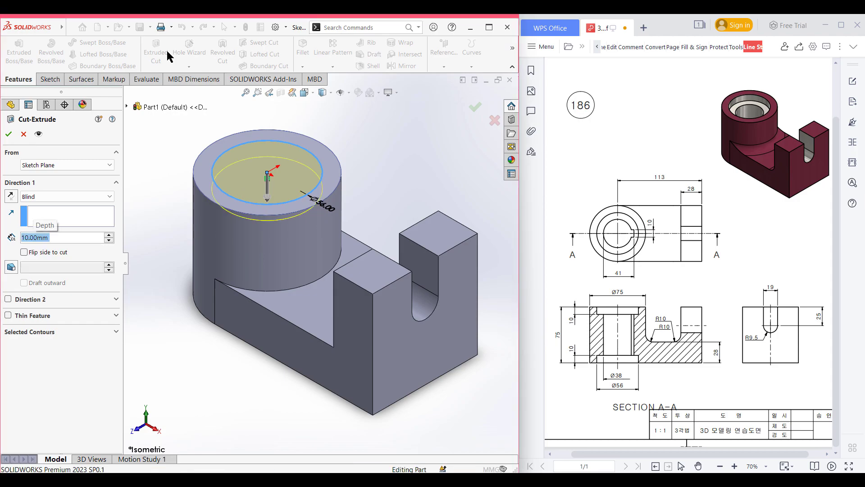
{"action": "key", "text": "Return"}
{"action": "left_click", "coordinate": [169, 134]}
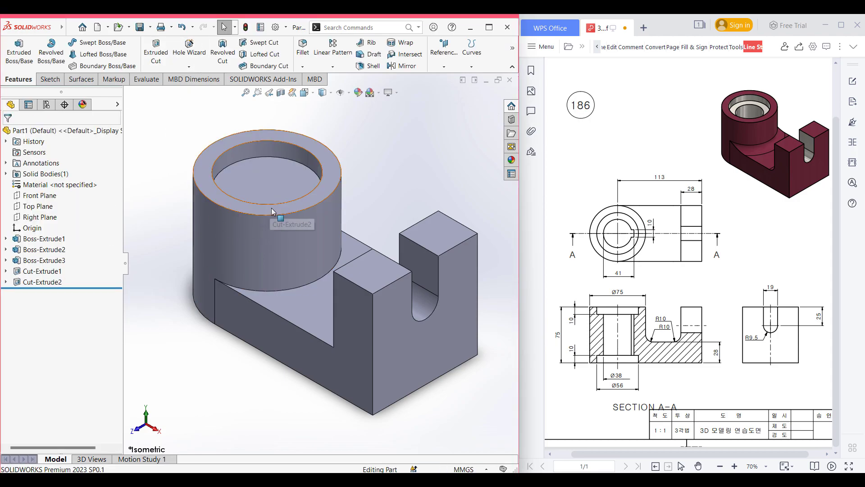
Create Plane1 midway between the cylinder's top ring face and bottom face
{"action": "left_click", "coordinate": [272, 209]}
{"action": "middle_click_drag", "start_coordinate": [171, 216], "coordinate": [217, 329]}
{"action": "left_click", "coordinate": [218, 327]}
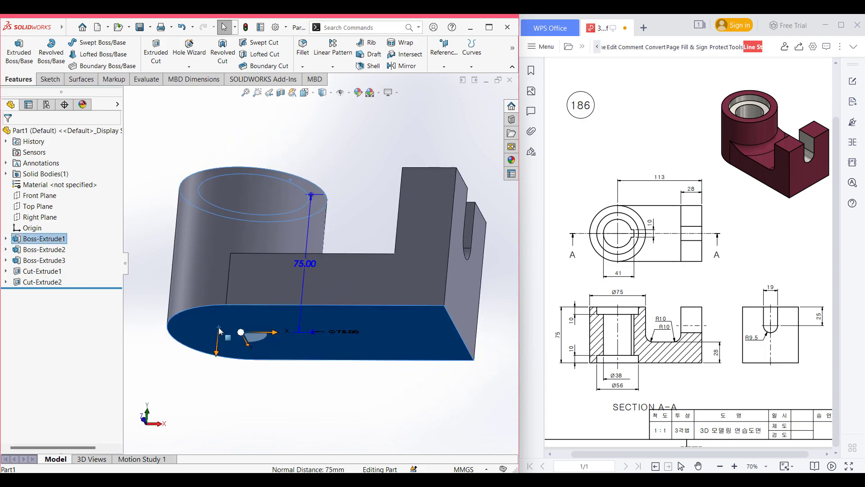
{"action": "mouse_move", "coordinate": [377, 191]}
{"action": "middle_mouse_down"}
{"action": "mouse_move", "coordinate": [355, 262]}
{"action": "mouse_move", "coordinate": [288, 261]}
{"action": "mouse_move", "coordinate": [311, 315]}
{"action": "middle_mouse_up"}
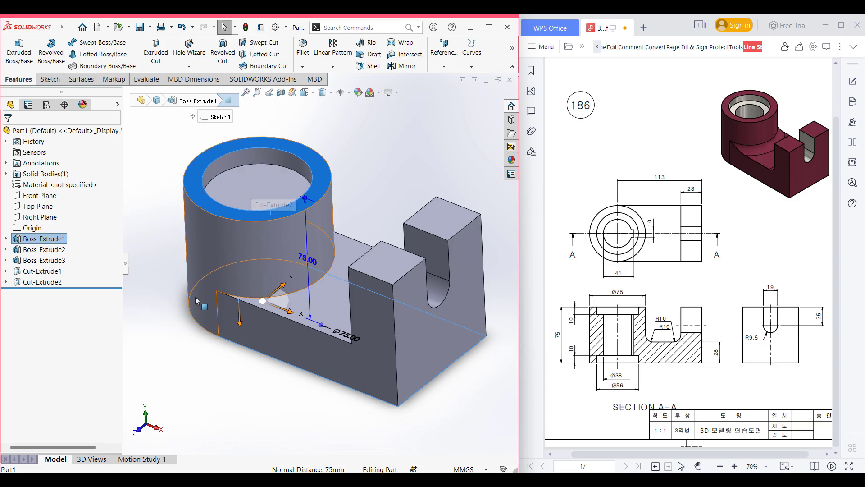
{"action": "middle_click_drag", "start_coordinate": [195, 297], "coordinate": [228, 337]}
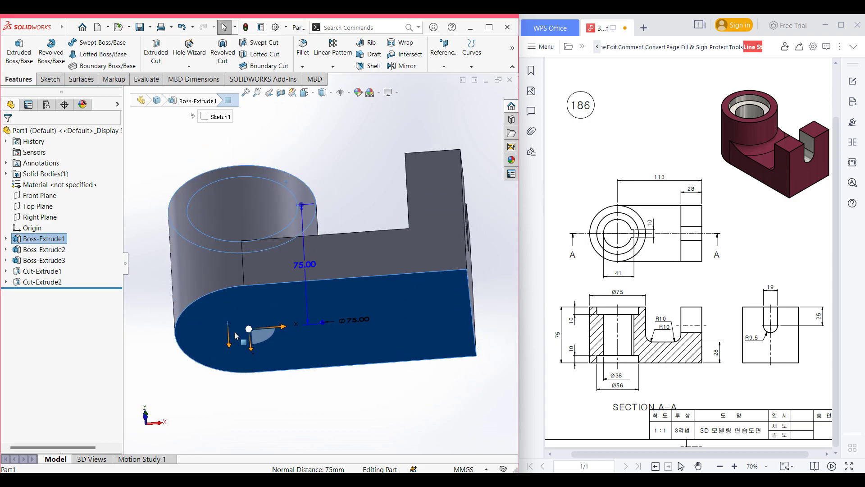
{"action": "middle_click_drag", "start_coordinate": [364, 174], "coordinate": [343, 256]}
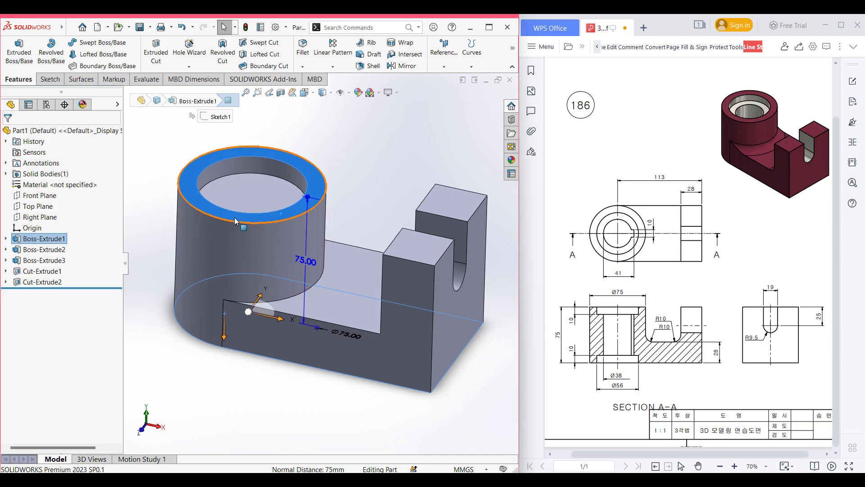
{"action": "middle_click_drag", "start_coordinate": [346, 203], "coordinate": [353, 184]}
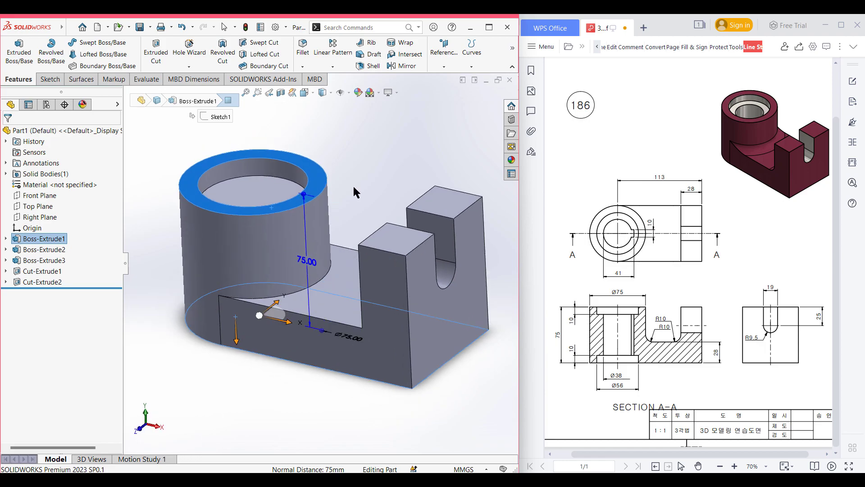
{"action": "left_click", "coordinate": [449, 62]}
{"action": "left_click", "coordinate": [451, 78]}
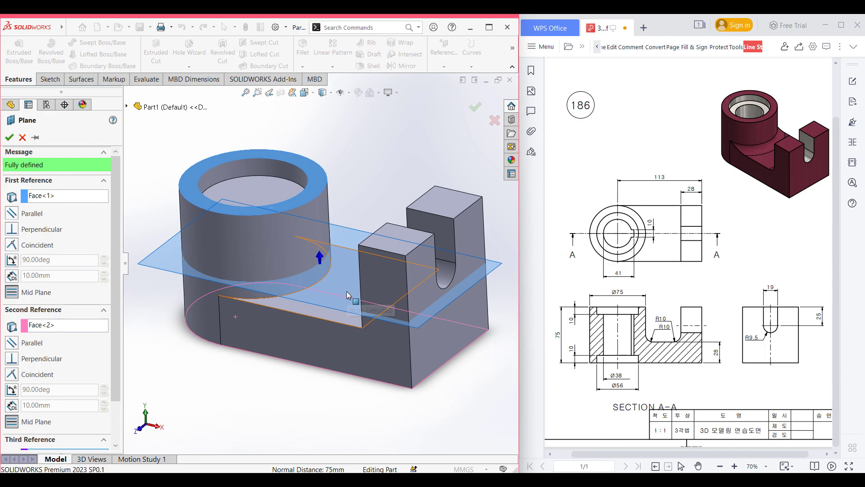
{"action": "left_click", "coordinate": [7, 139]}
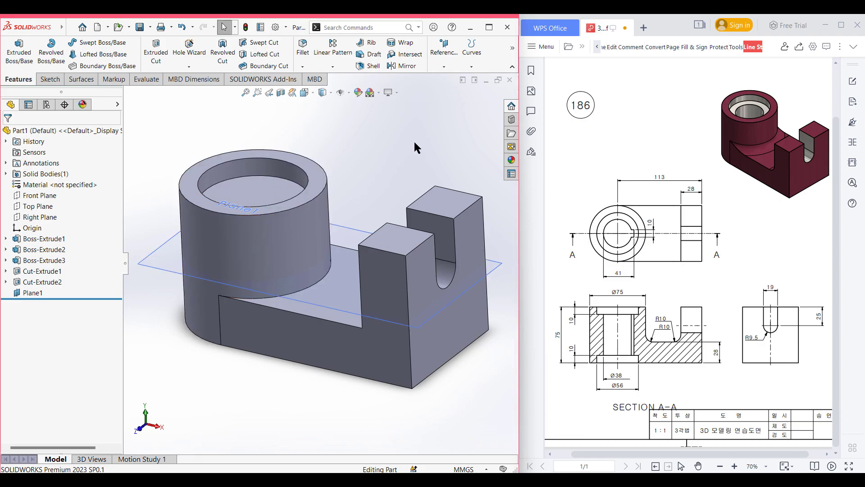
Mirror the Cut-Extrude2 counterbore about Plane1 onto the cylinder's underside
{"action": "left_click", "coordinate": [404, 67]}
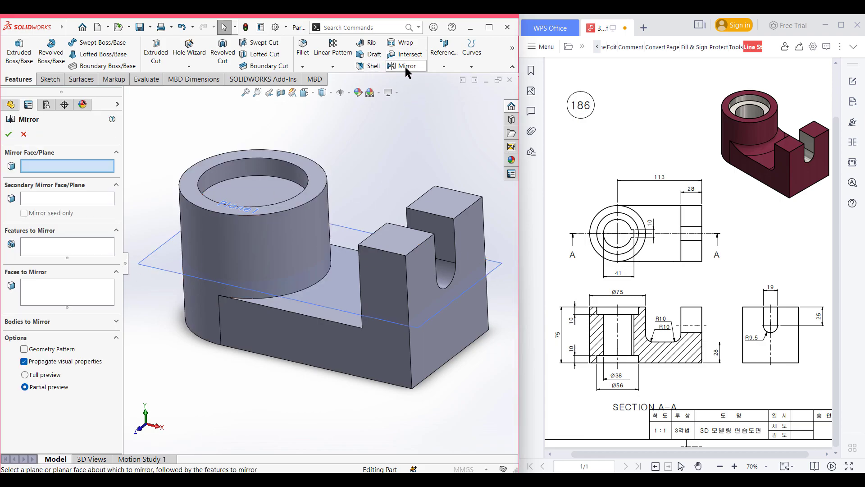
{"action": "left_click", "coordinate": [154, 267]}
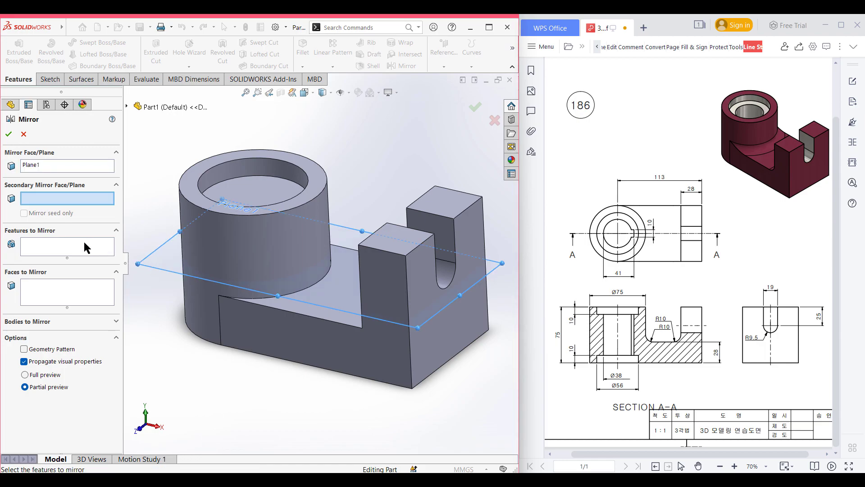
{"action": "left_click", "coordinate": [84, 243]}
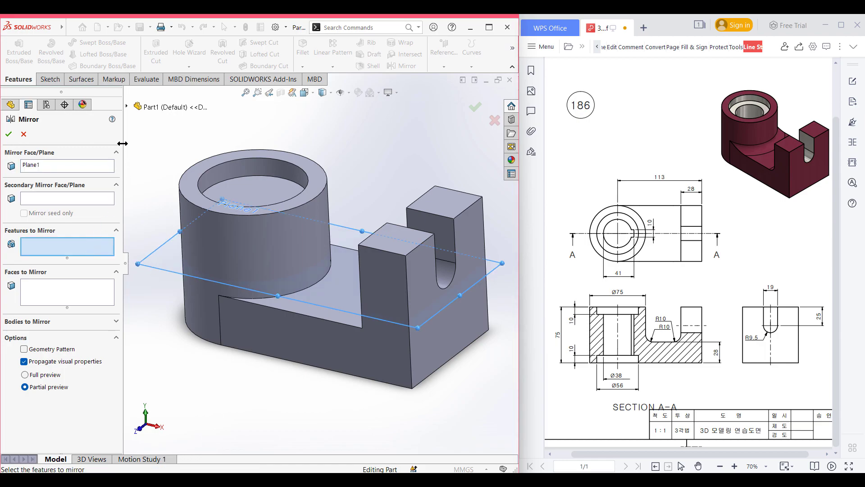
{"action": "left_click", "coordinate": [127, 107]}
{"action": "left_click", "coordinate": [173, 259]}
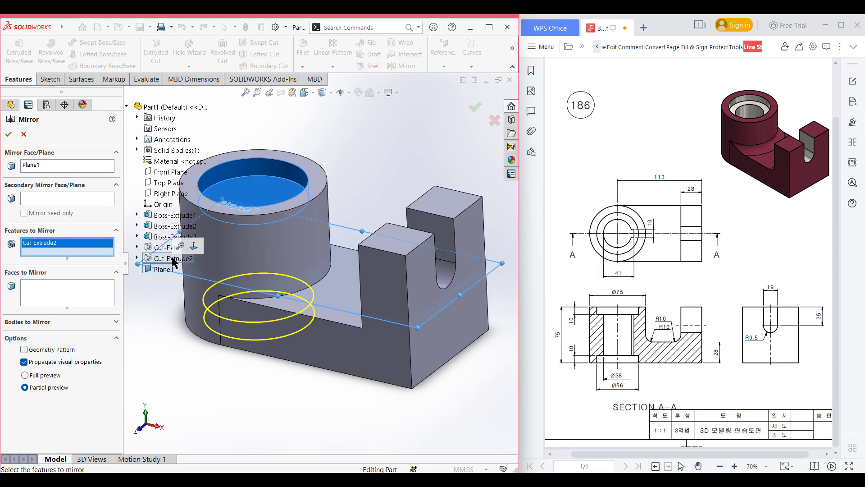
{"action": "left_click", "coordinate": [8, 134]}
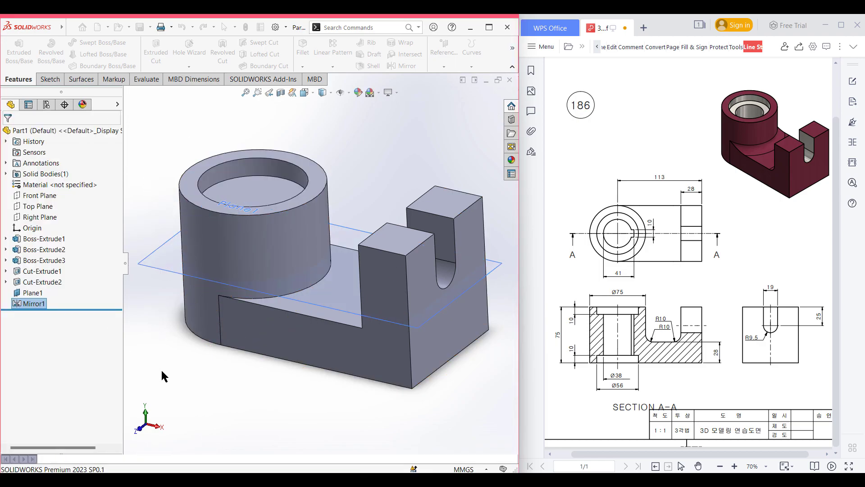
{"action": "middle_click_drag", "start_coordinate": [197, 318], "coordinate": [209, 272]}
{"action": "middle_click_drag", "start_coordinate": [315, 145], "coordinate": [31, 308]}
Hide Plane1 and return to the isometric view
{"action": "right_click", "coordinate": [31, 293]}
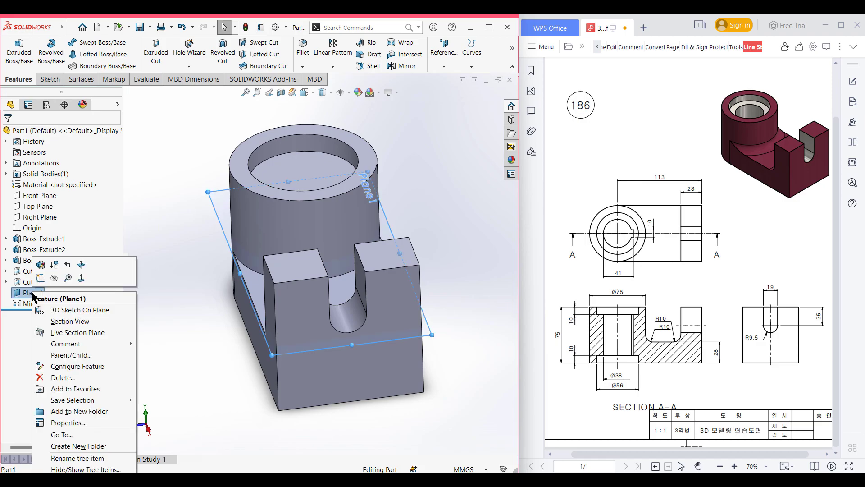
{"action": "left_click", "coordinate": [46, 283]}
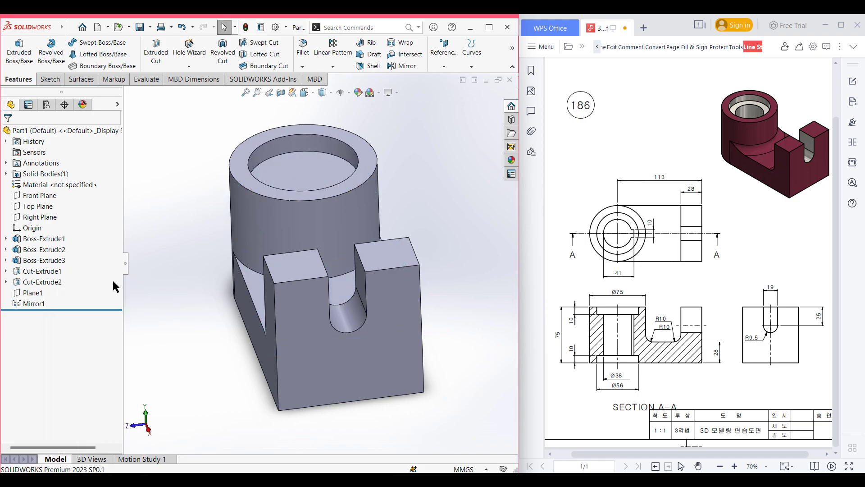
{"action": "key", "text": "ctrl+7"}
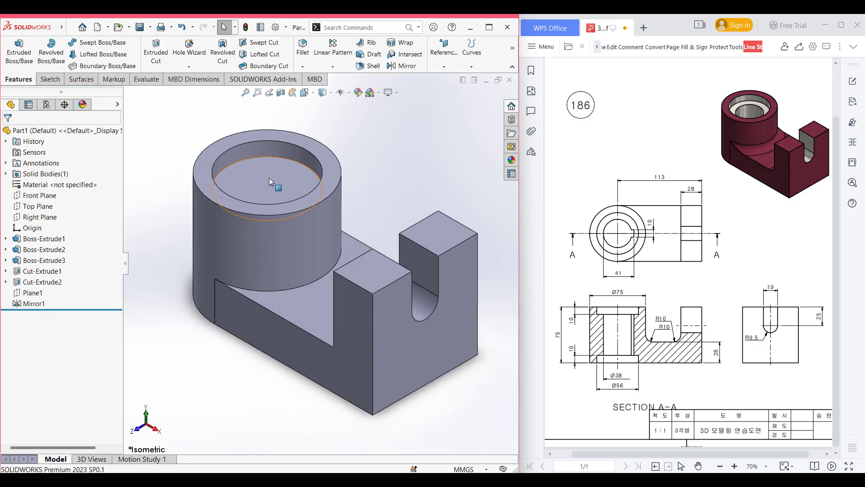
{"action": "right_click", "coordinate": [269, 178]}
Sketch a Ø38 circle centred on the origin on the counterbore floor
{"action": "left_click", "coordinate": [297, 168]}
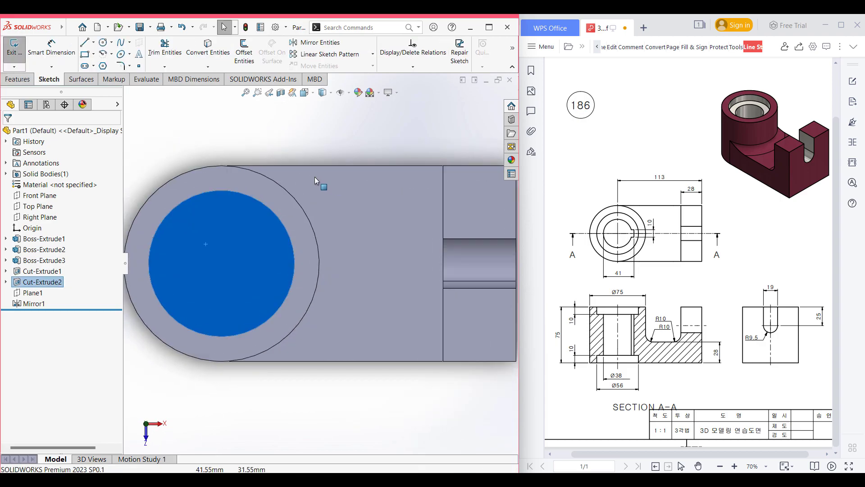
{"action": "left_click", "coordinate": [103, 45]}
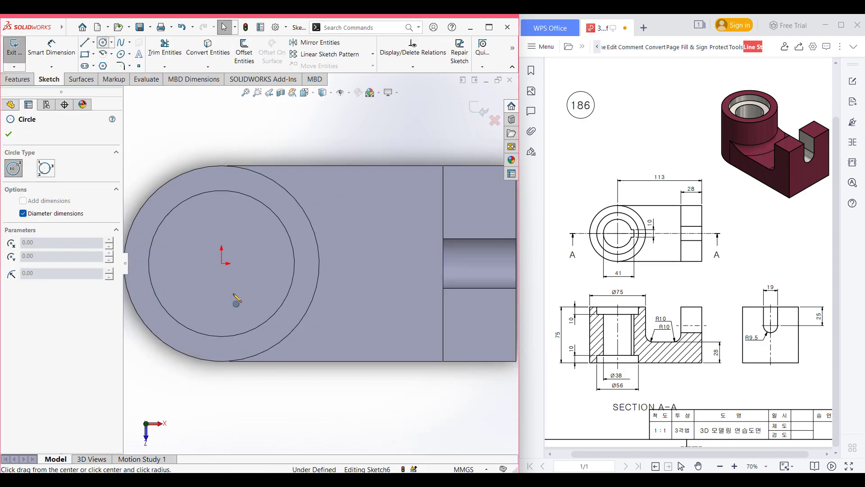
{"action": "left_click", "coordinate": [222, 262]}
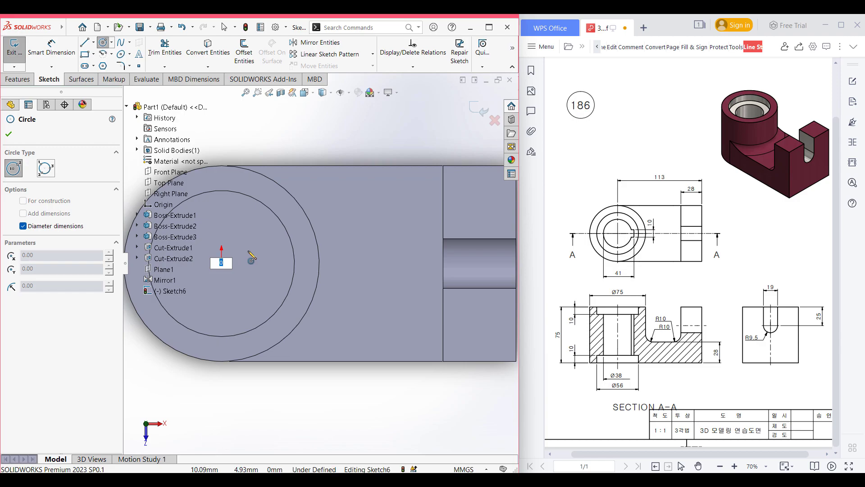
{"action": "type", "text": "38"}
{"action": "key", "text": "Return"}
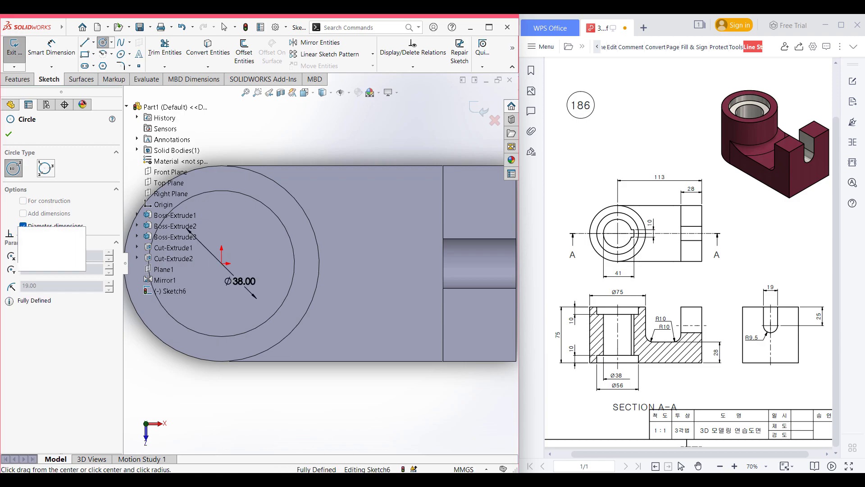
{"action": "left_click", "coordinate": [8, 134]}
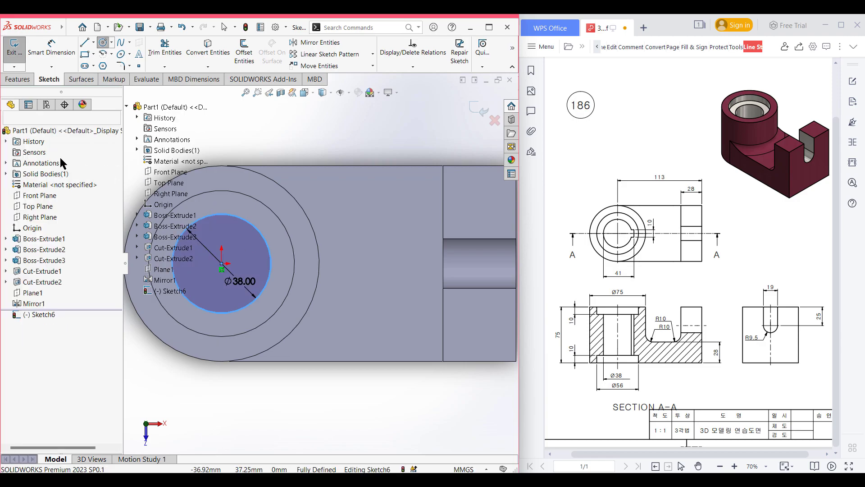
{"action": "left_click", "coordinate": [177, 129]}
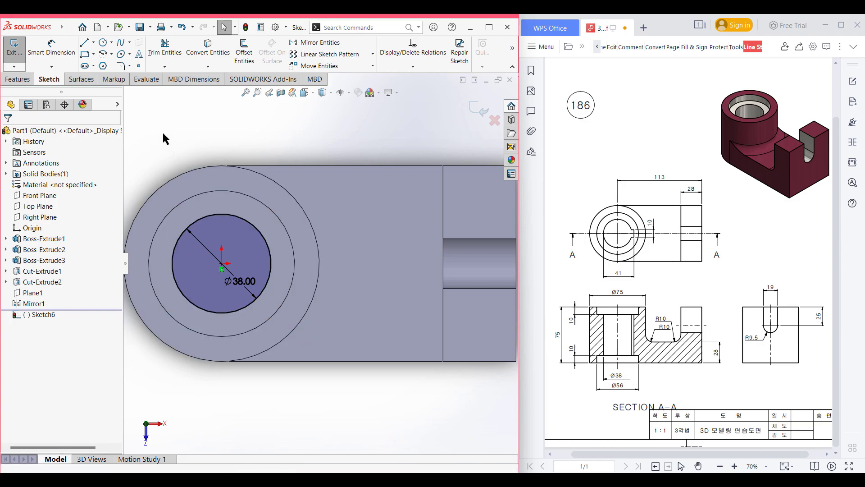
Draw a 41 mm horizontal centerline starting at the circle's left edge
{"action": "left_click", "coordinate": [94, 42]}
{"action": "left_click", "coordinate": [106, 64]}
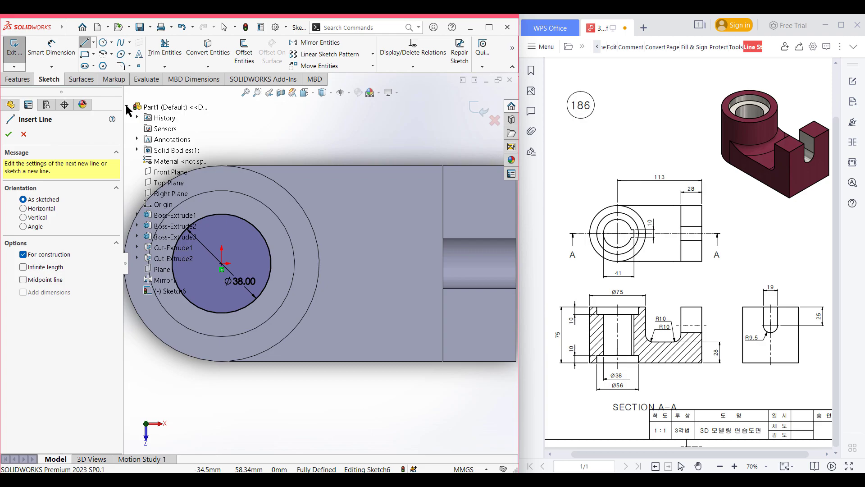
{"action": "left_click", "coordinate": [127, 107]}
{"action": "scroll", "coordinate": [184, 269], "scroll_direction": "down", "scroll_amount": 2}
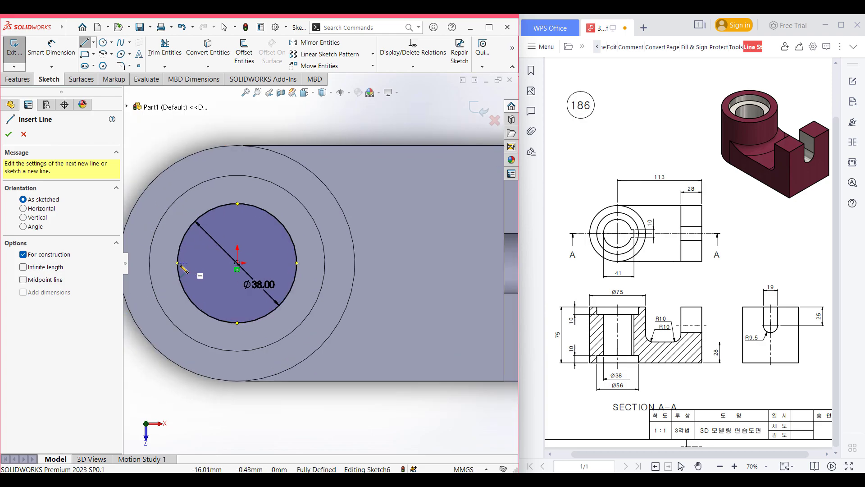
{"action": "left_click", "coordinate": [177, 263]}
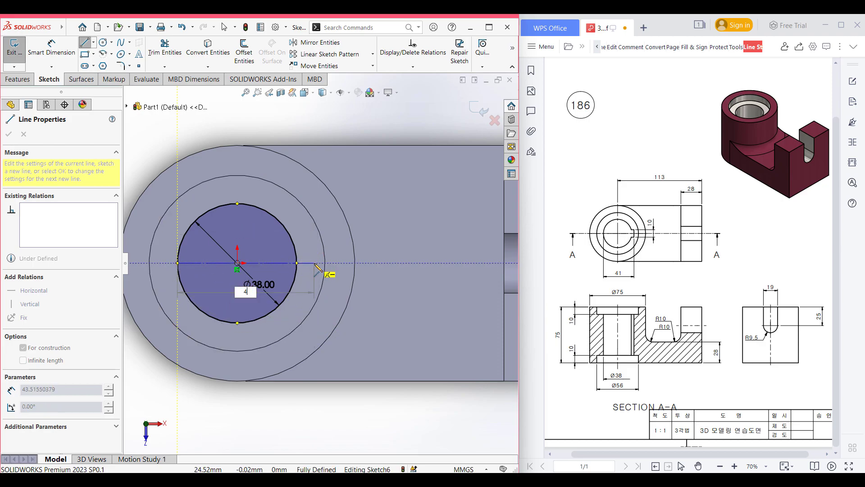
{"action": "key", "text": "Return"}
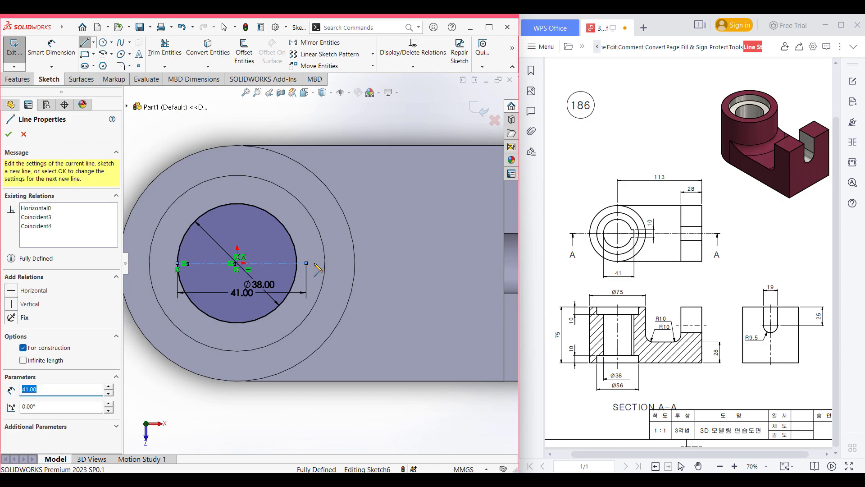
{"action": "key", "text": "Escape"}
{"action": "key", "text": "Escape"}
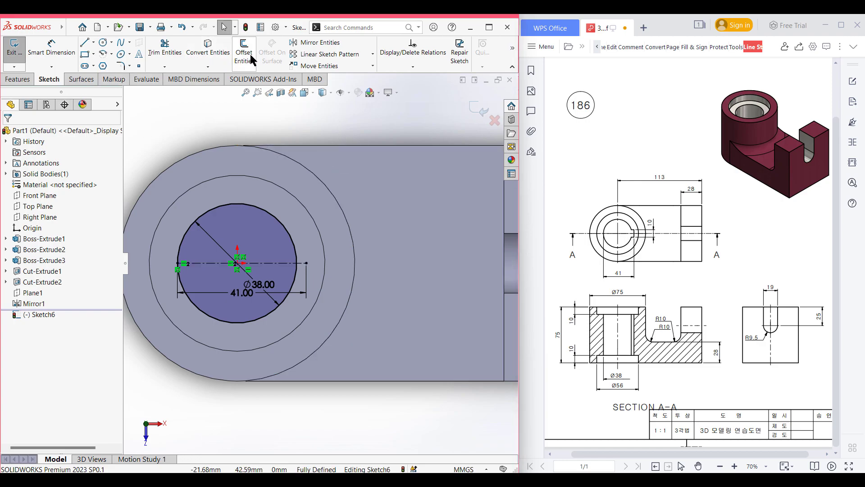
Offset the centerline 10/2 mm bi-directionally with straight line end caps
{"action": "left_click", "coordinate": [247, 53]}
{"action": "left_click", "coordinate": [288, 262]}
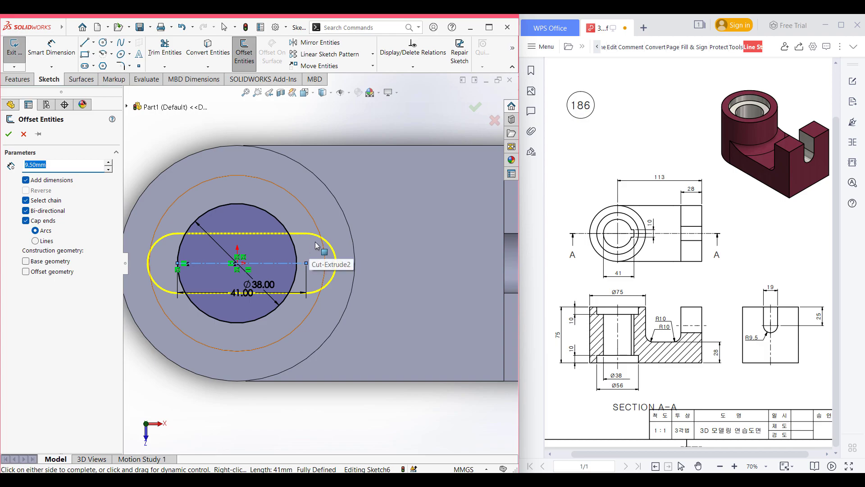
{"action": "type", "text": "10/2"}
{"action": "key", "text": "Return"}
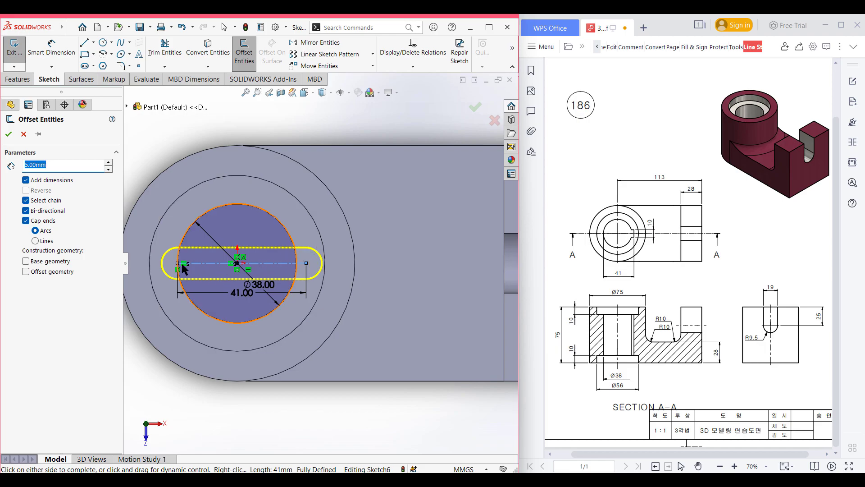
{"action": "left_click", "coordinate": [40, 242]}
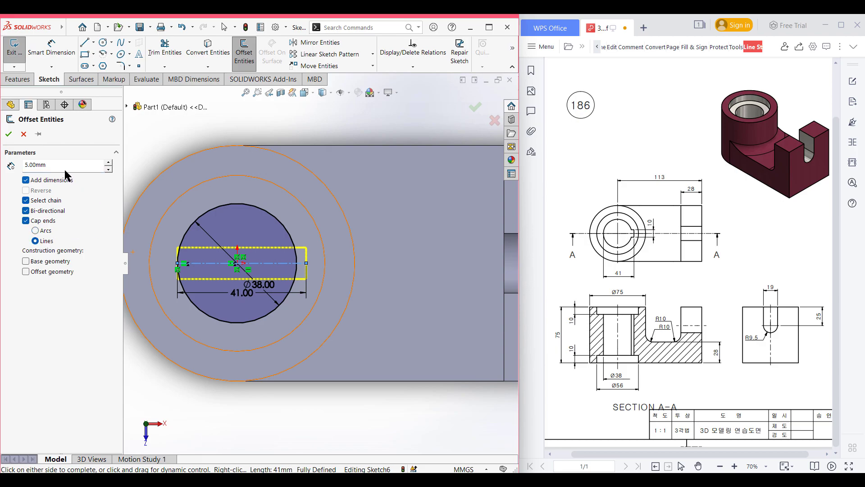
{"action": "left_click", "coordinate": [9, 134]}
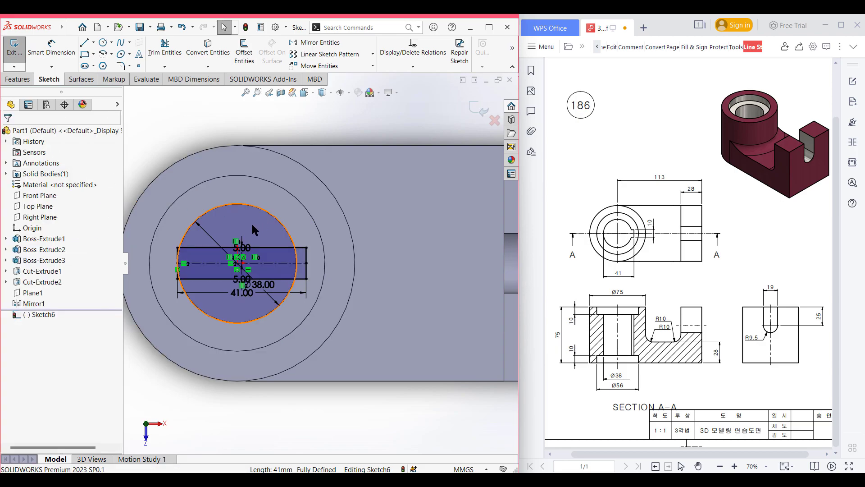
{"action": "scroll", "coordinate": [253, 225], "scroll_direction": "down", "scroll_amount": 3}
{"action": "scroll", "coordinate": [256, 228], "scroll_direction": "up", "scroll_amount": 2}
{"action": "scroll", "coordinate": [256, 231], "scroll_direction": "up", "scroll_amount": 1}
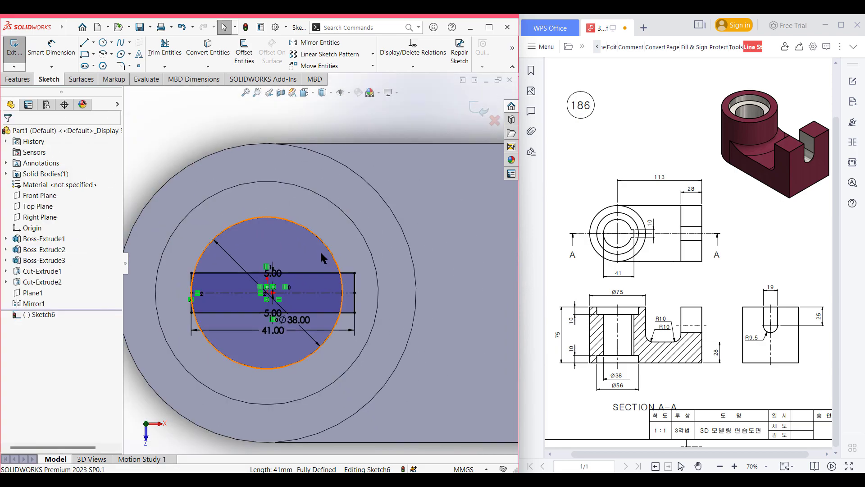
{"action": "scroll", "coordinate": [321, 252], "scroll_direction": "up", "scroll_amount": 1}
Trim the keyway's left end, inner lines and enclosed circle arc into the keyed outline
{"action": "right_click_drag", "start_coordinate": [204, 145], "coordinate": [189, 168]}
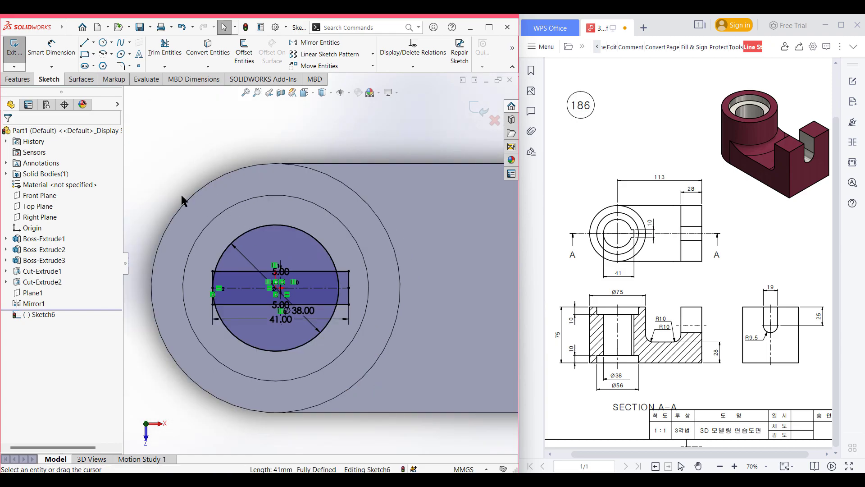
{"action": "scroll", "coordinate": [216, 277], "scroll_direction": "down", "scroll_amount": 3}
{"action": "scroll", "coordinate": [216, 282], "scroll_direction": "down", "scroll_amount": 5}
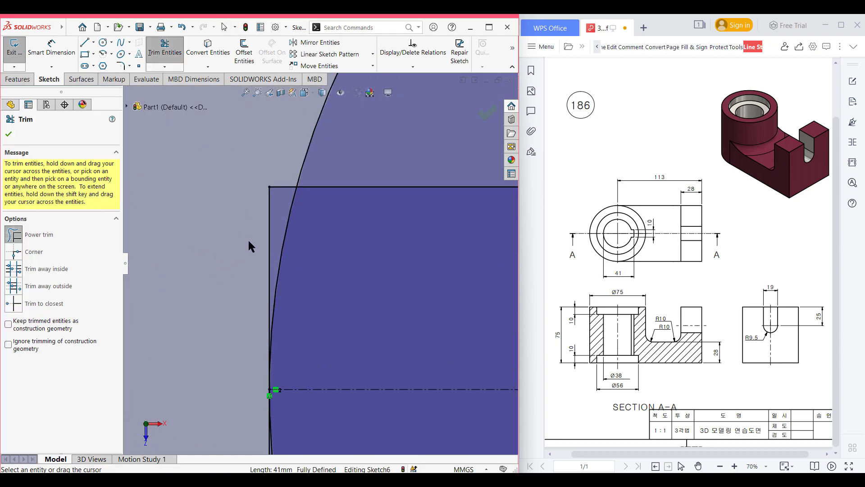
{"action": "left_click_drag", "start_coordinate": [267, 226], "coordinate": [275, 188]}
{"action": "scroll", "coordinate": [288, 260], "scroll_direction": "up", "scroll_amount": 5}
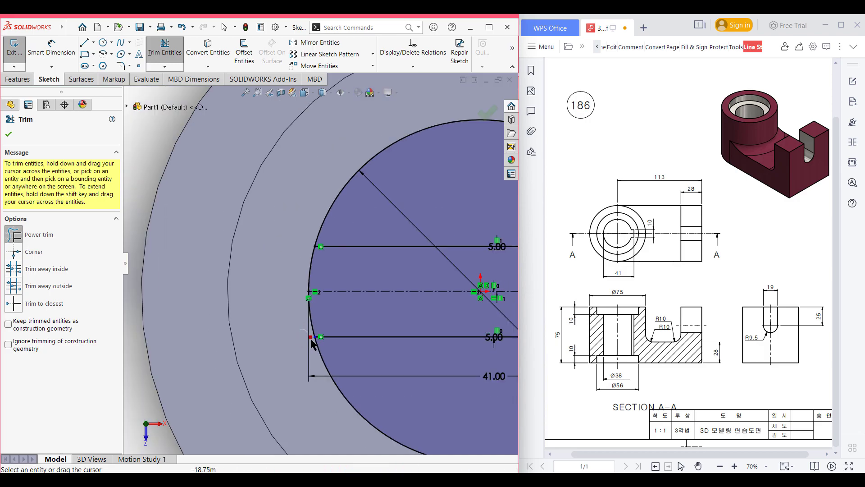
{"action": "left_click_drag", "start_coordinate": [356, 351], "coordinate": [361, 330]}
{"action": "left_click_drag", "start_coordinate": [362, 227], "coordinate": [361, 251]}
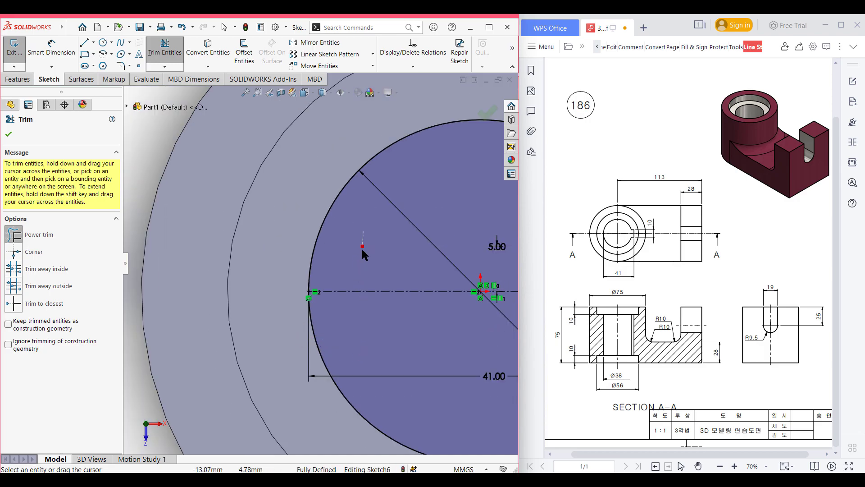
{"action": "scroll", "coordinate": [365, 266], "scroll_direction": "up", "scroll_amount": 5}
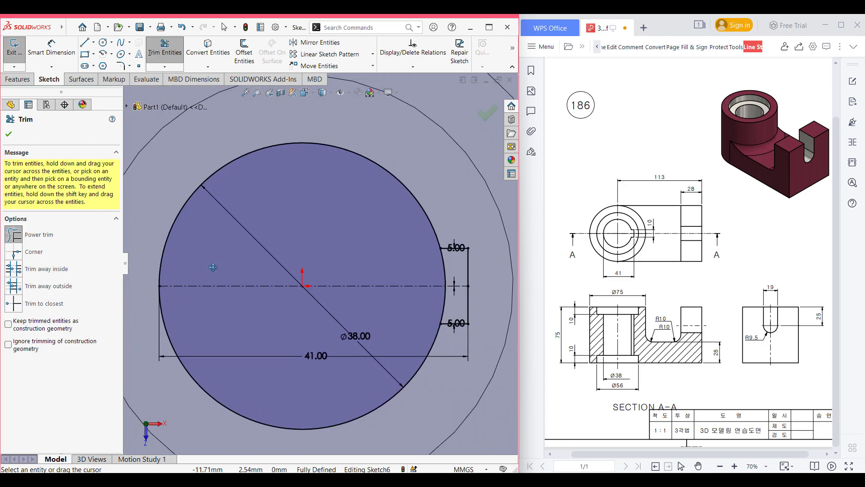
{"action": "mouse_move", "coordinate": [443, 273]}
{"action": "left_mouse_down"}
{"action": "mouse_move", "coordinate": [439, 297]}
{"action": "mouse_move", "coordinate": [411, 305]}
{"action": "left_mouse_up"}
{"action": "scroll", "coordinate": [320, 265], "scroll_direction": "up", "scroll_amount": 3}
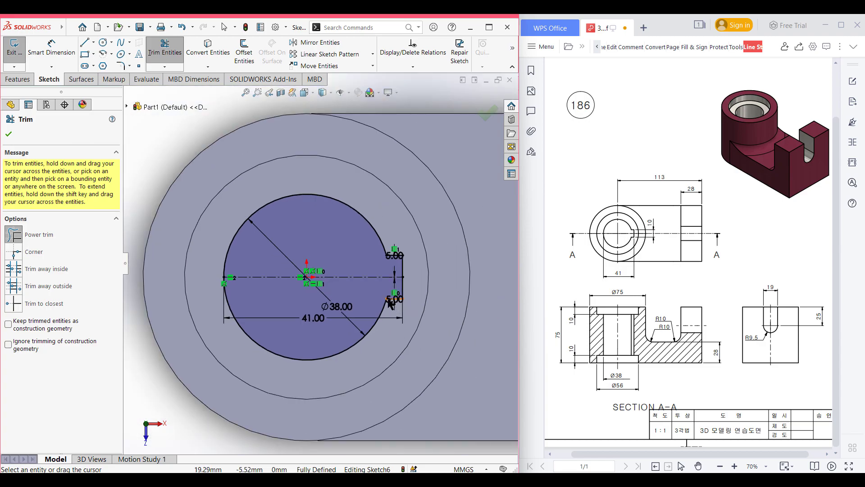
{"action": "left_click", "coordinate": [9, 134]}
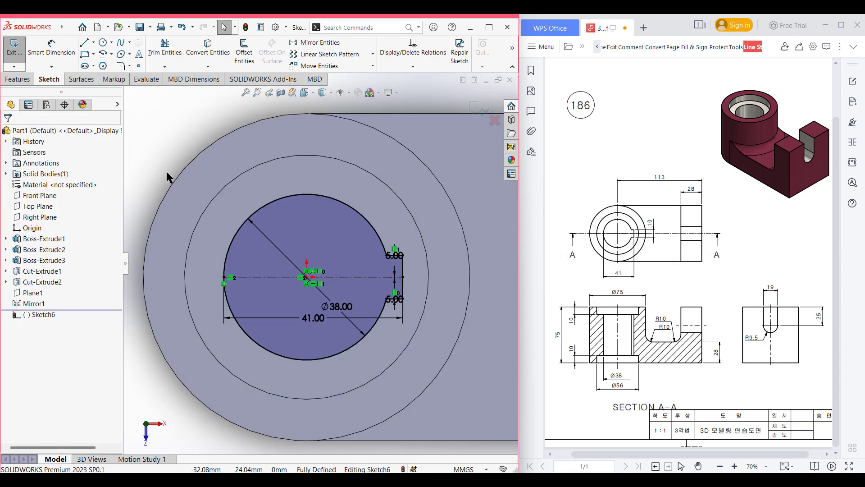
{"action": "key", "text": "ctrl+7"}
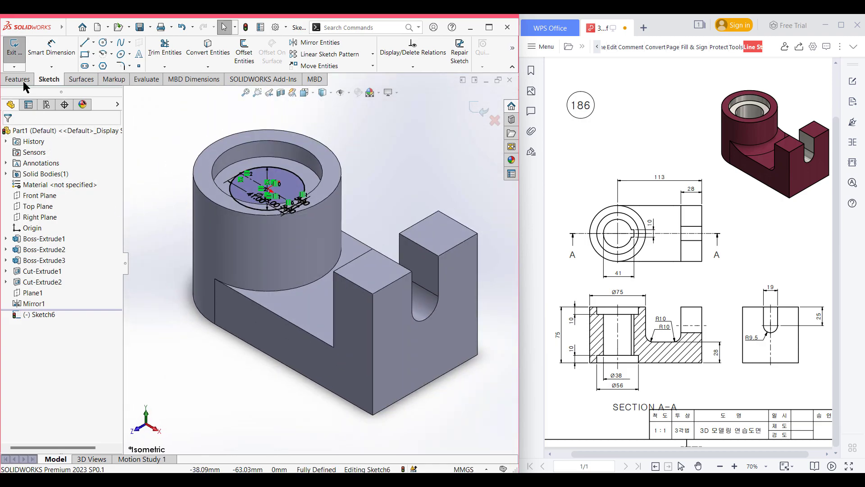
Extrude-cut the keyed Ø38 sketch 91 mm Blind through the whole cylinder
{"action": "left_click", "coordinate": [21, 80]}
{"action": "left_click", "coordinate": [153, 54]}
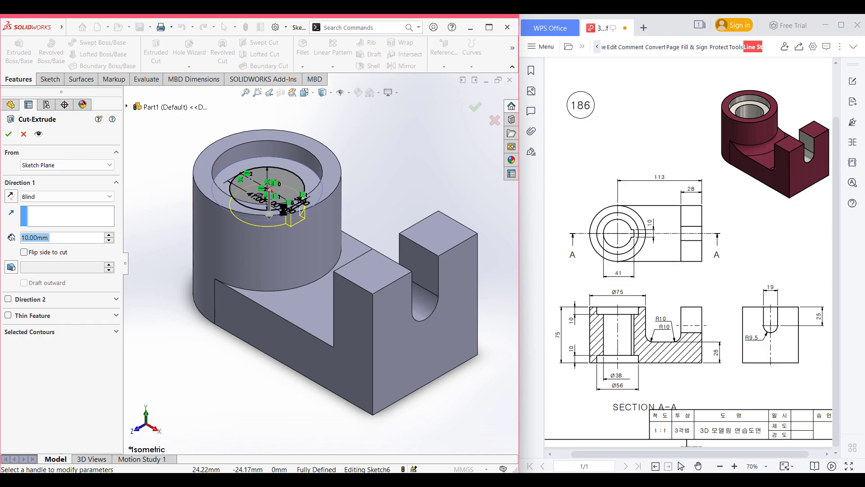
{"action": "middle_click_drag", "start_coordinate": [269, 238], "coordinate": [273, 223]}
{"action": "left_click", "coordinate": [274, 221]}
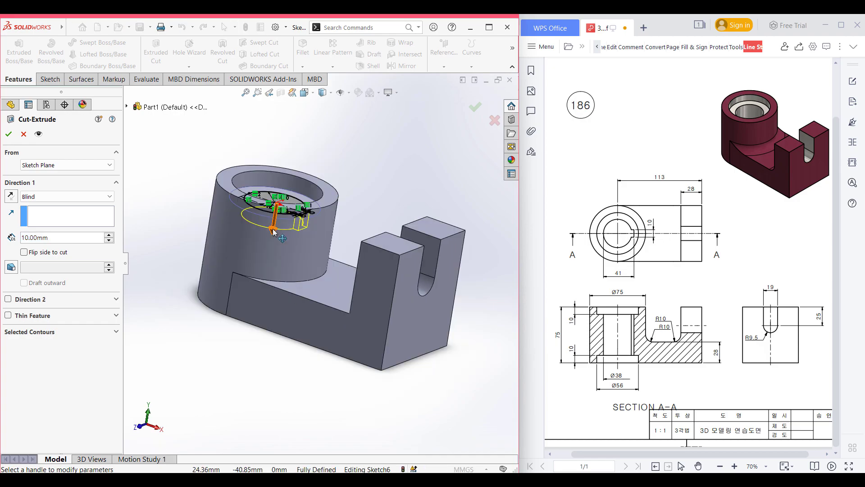
{"action": "left_click", "coordinate": [203, 347]}
{"action": "middle_click_drag", "start_coordinate": [202, 347], "coordinate": [265, 219]}
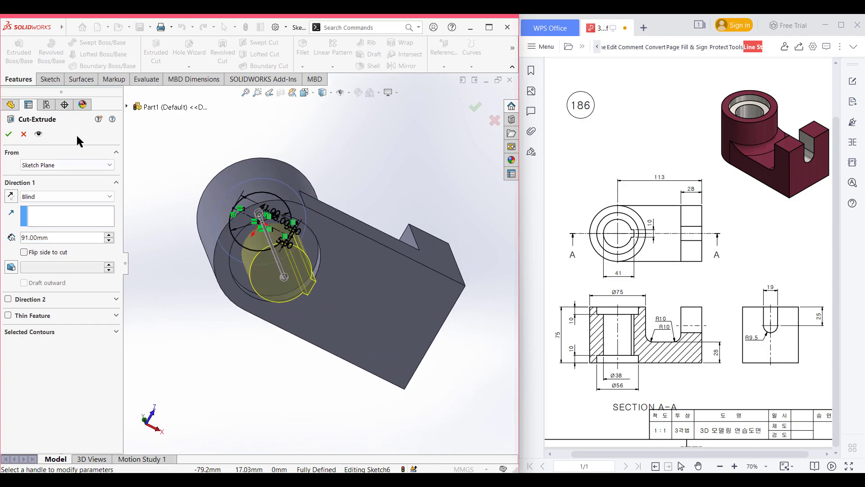
{"action": "left_click", "coordinate": [9, 133]}
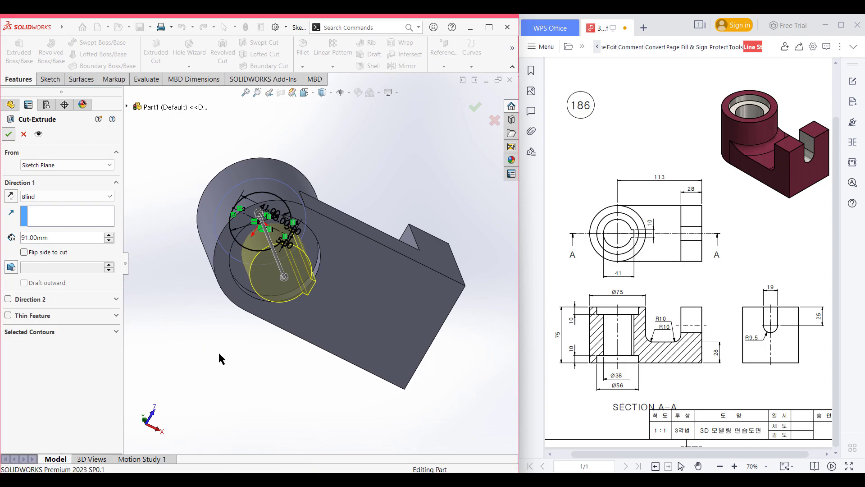
{"action": "middle_click_drag", "start_coordinate": [230, 348], "coordinate": [203, 349]}
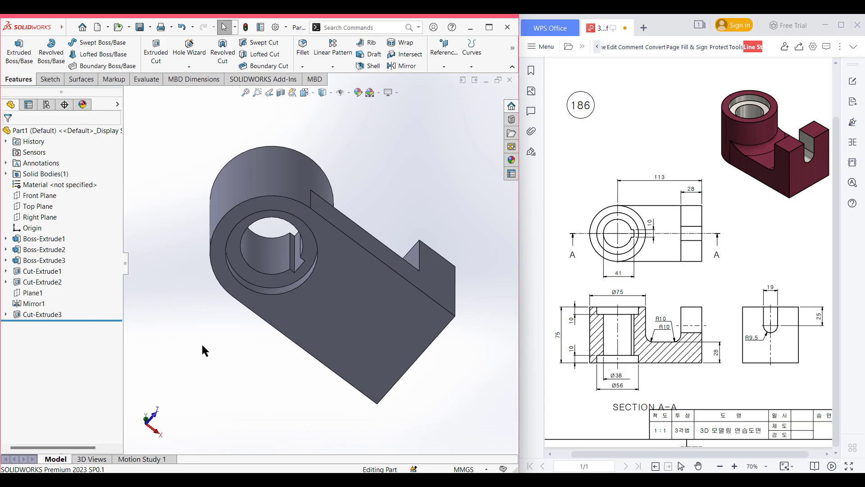
{"action": "key", "text": "ctrl+7"}
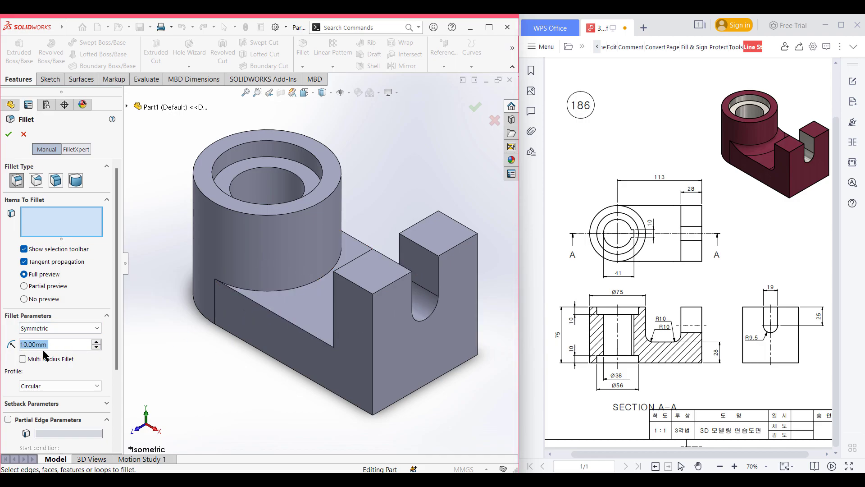
Apply a 10 mm fillet to both cylinder-to-arm junction edges
{"action": "left_click", "coordinate": [283, 292]}
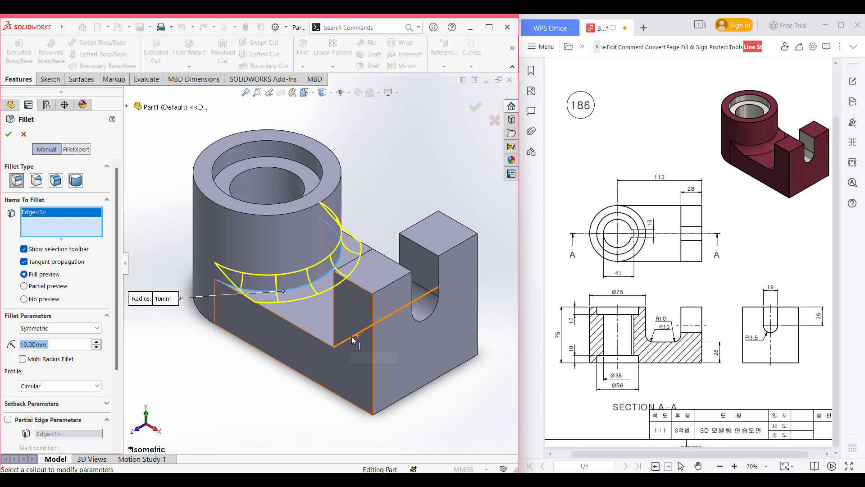
{"action": "middle_click_drag", "start_coordinate": [347, 347], "coordinate": [375, 365]}
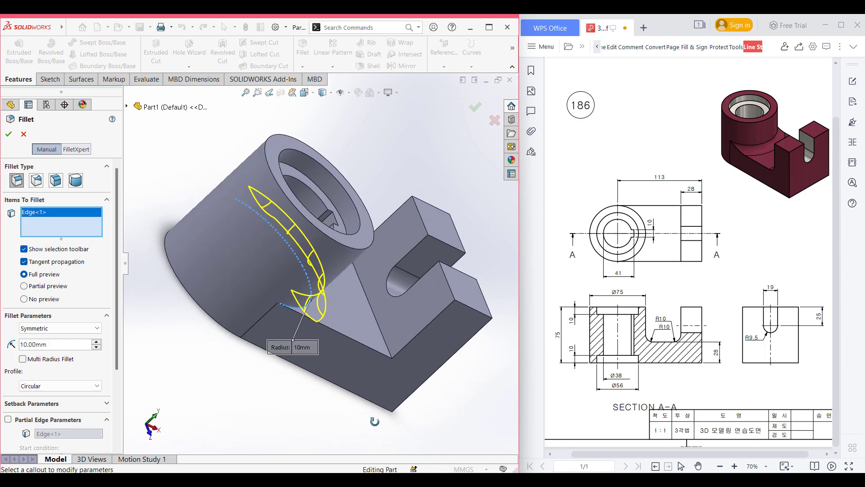
{"action": "left_click", "coordinate": [386, 343]}
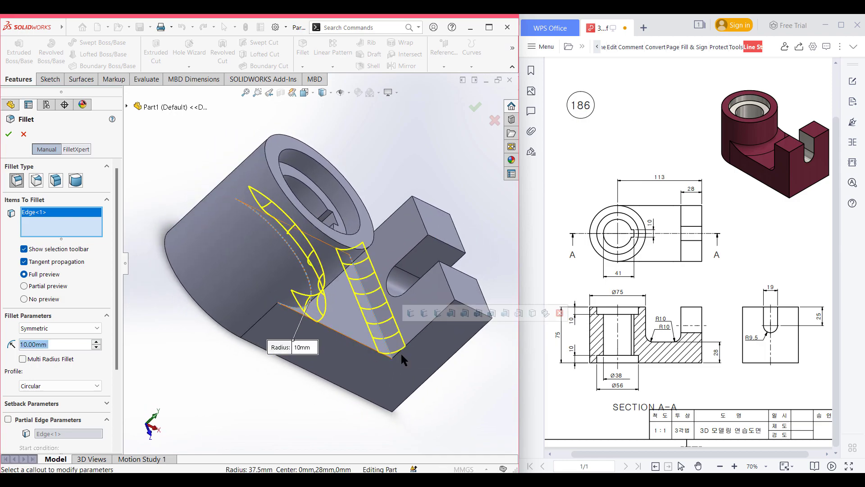
{"action": "middle_click_drag", "start_coordinate": [381, 410], "coordinate": [297, 361]}
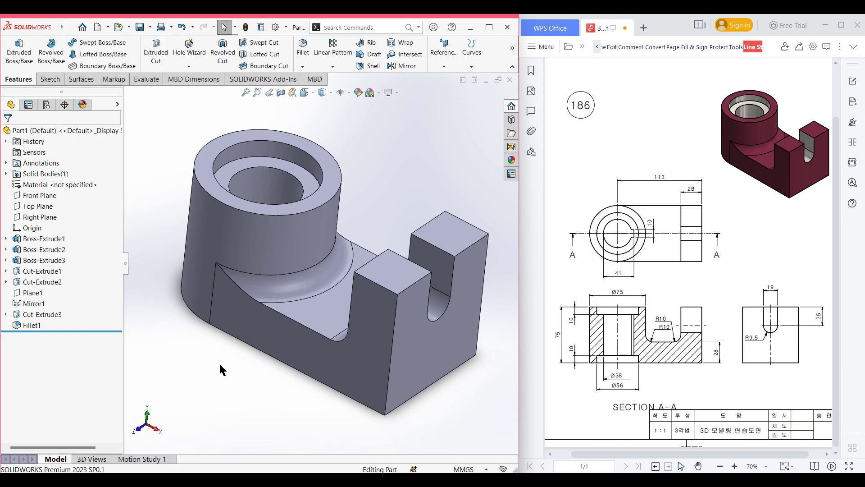
{"action": "key", "text": "ctrl+7"}
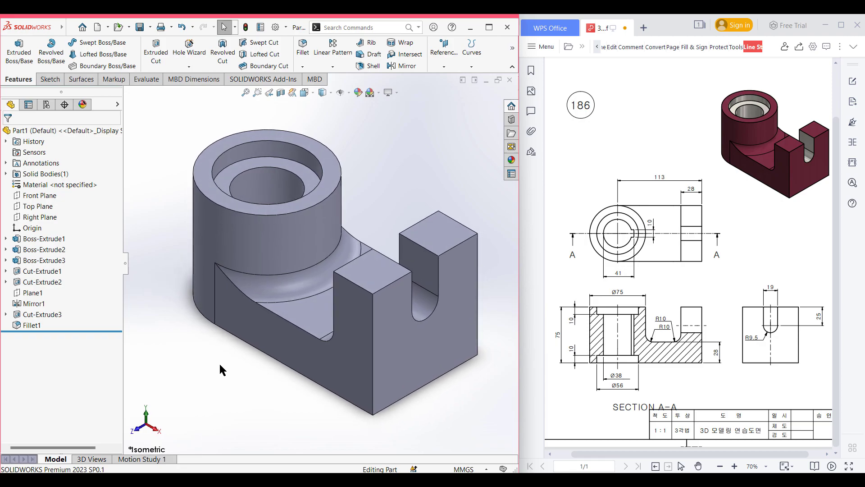